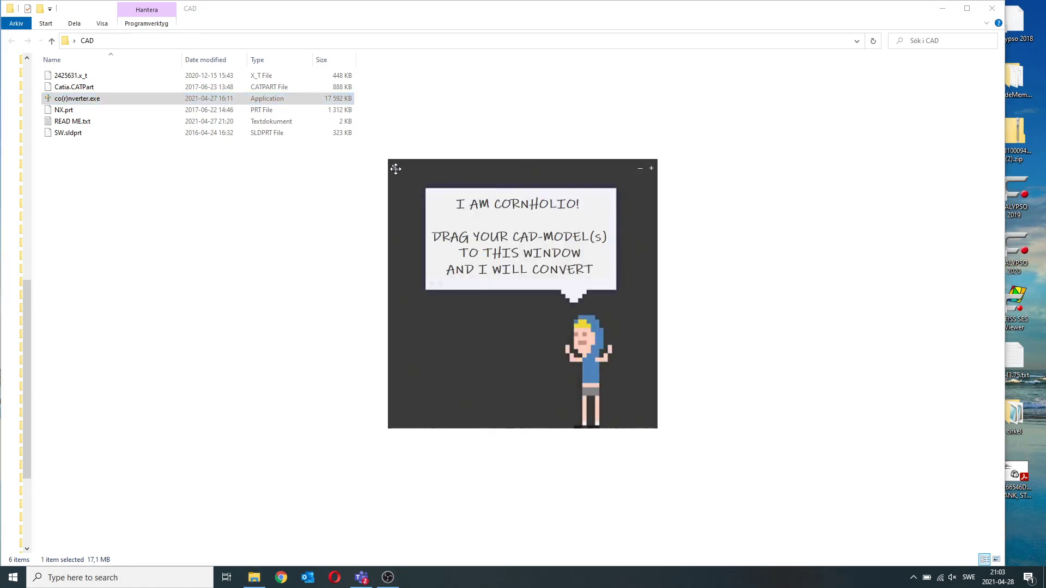
Convert 2425631.x_t with co(r)nverter, saving 2425631.sab (503 KB) in the CAD folder
mouse_move(396, 169)
left_mouse_down()
mouse_move(506, 120)
mouse_move(134, 60)
mouse_move(489, 91)
left_mouse_up()
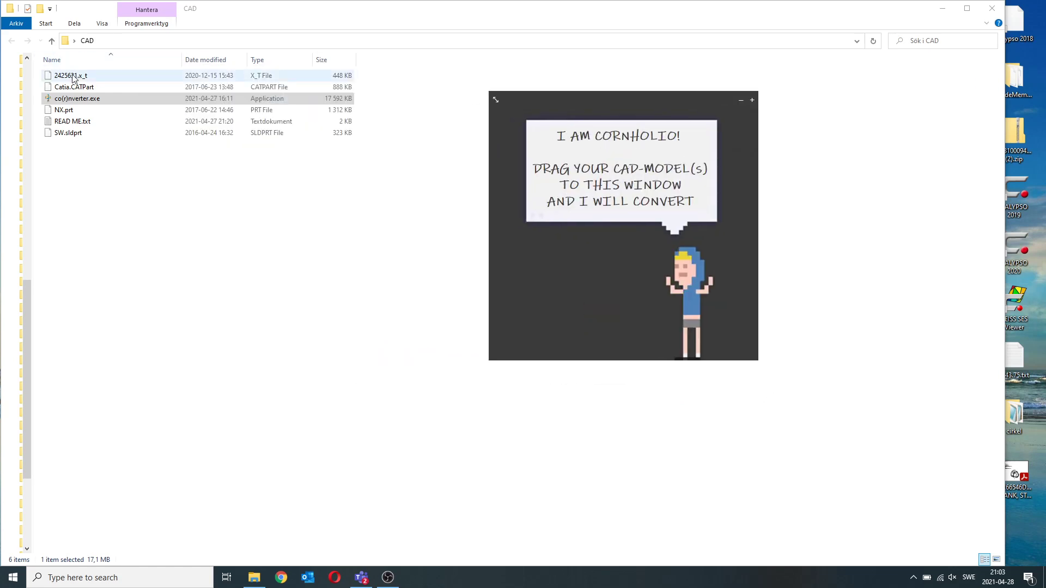
mouse_move(77, 76)
left_mouse_down()
mouse_move(537, 191)
mouse_move(592, 273)
left_mouse_up()
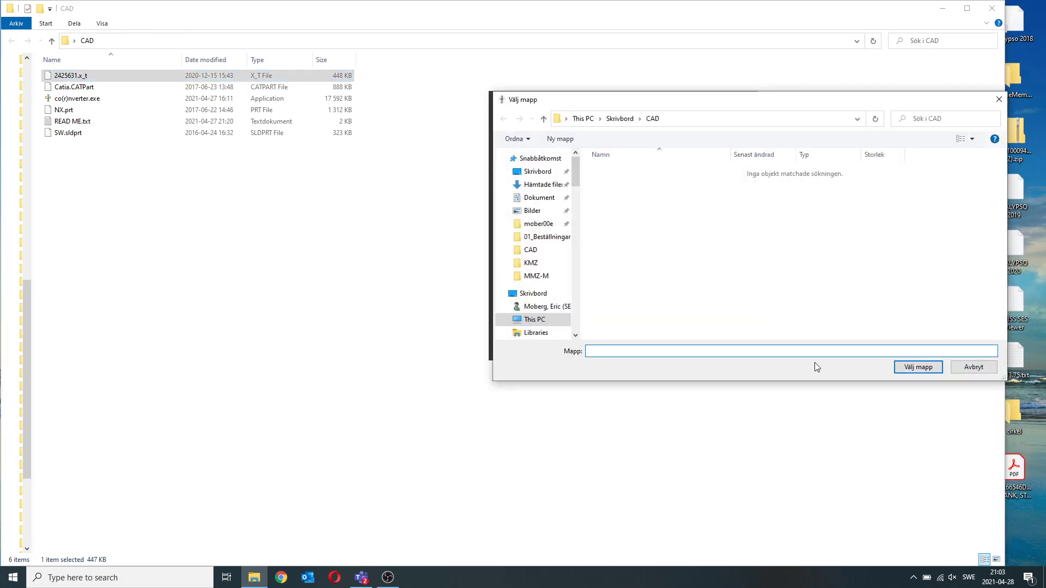
left_click(900, 367)
left_click_drag(624, 341, 394, 316)
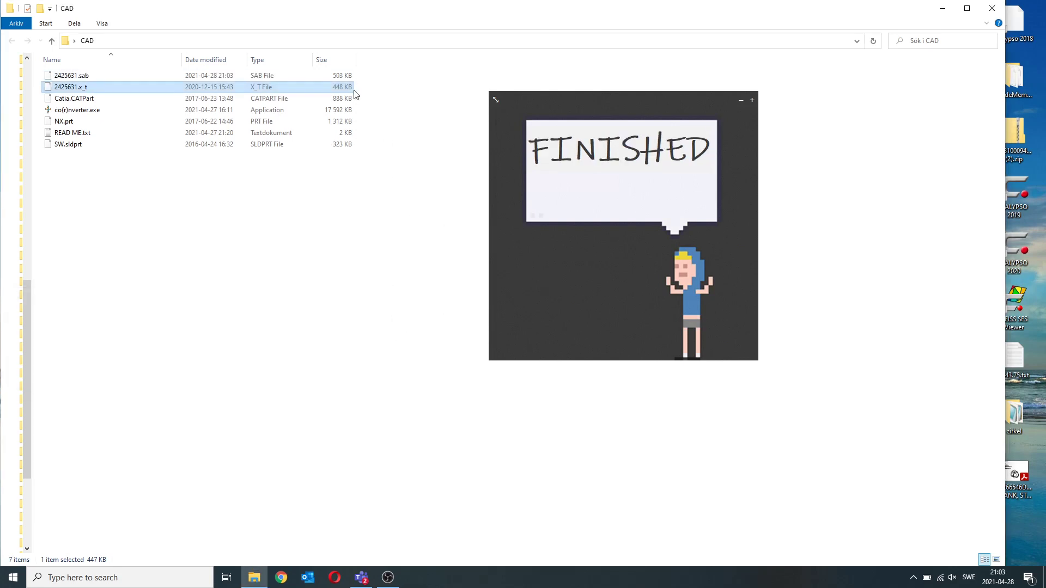
Send Catia.CATPart, NX.prt and SW.sldprt to the converter, saving all to one location
left_click(333, 101)
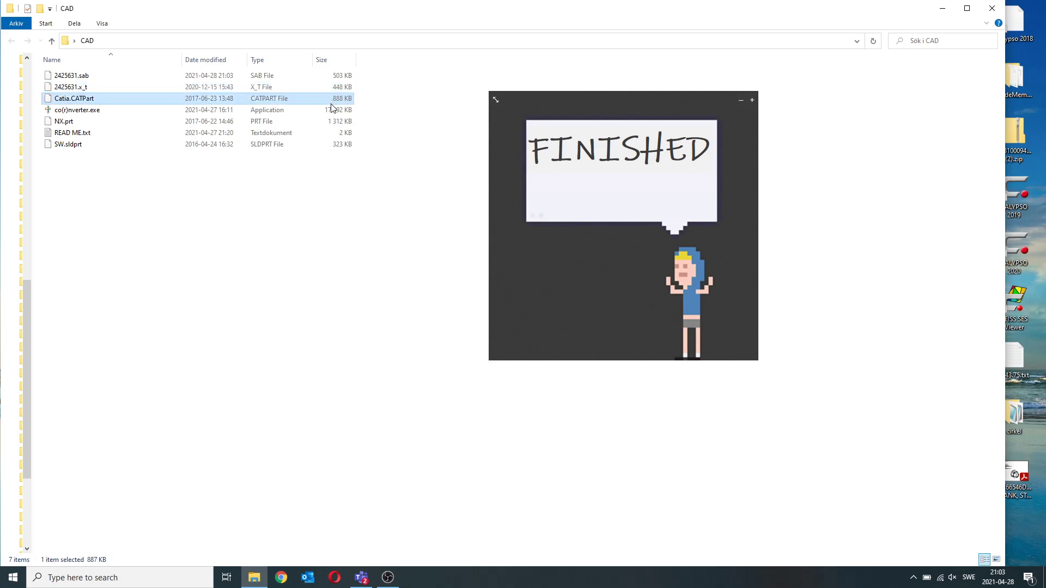
left_click(331, 122, "ctrl")
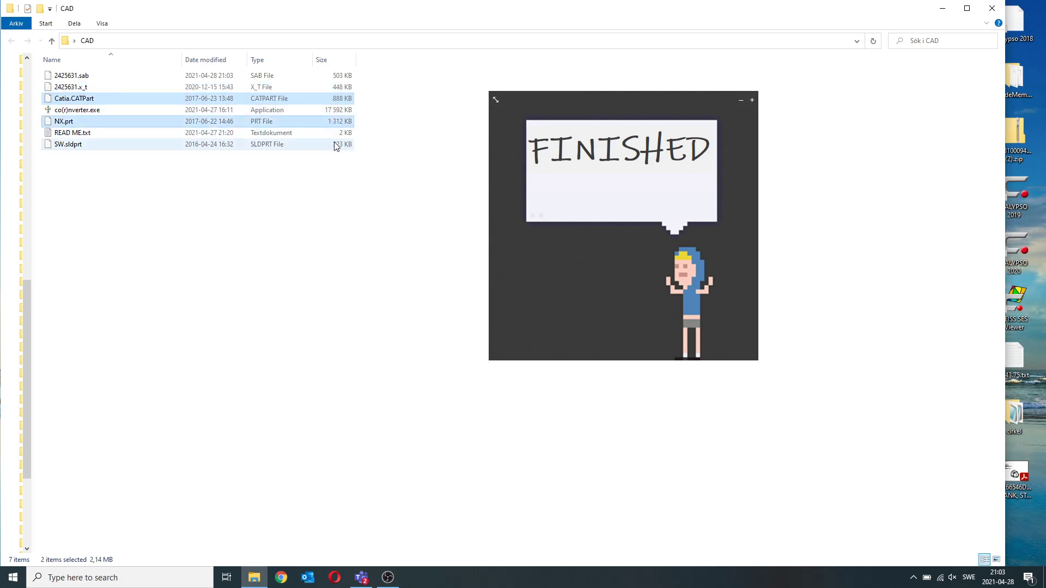
left_click(333, 144, "ctrl")
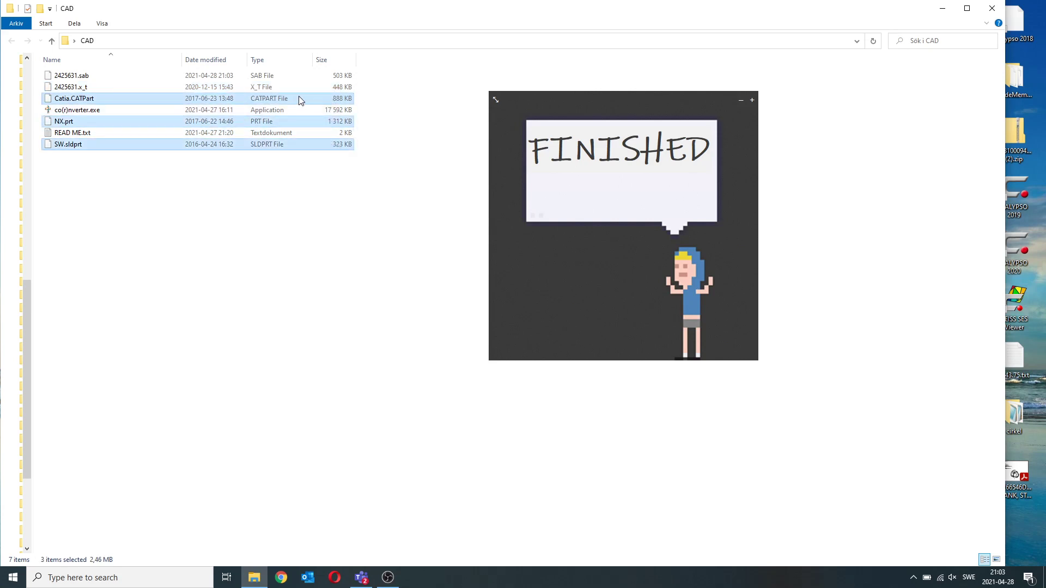
mouse_move(298, 97)
left_mouse_down()
mouse_move(446, 146)
mouse_move(596, 234)
left_mouse_up()
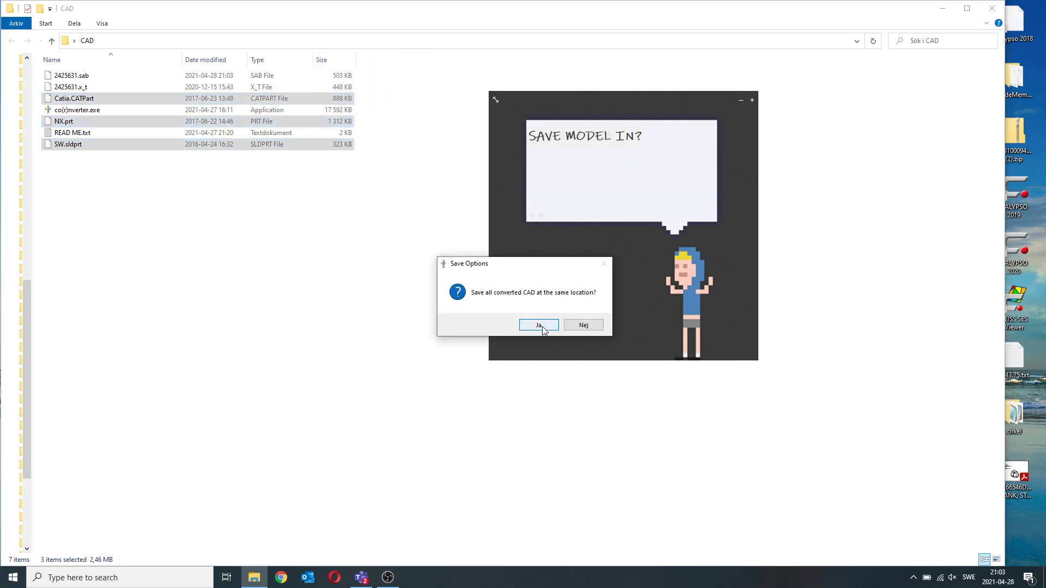
left_click(542, 326)
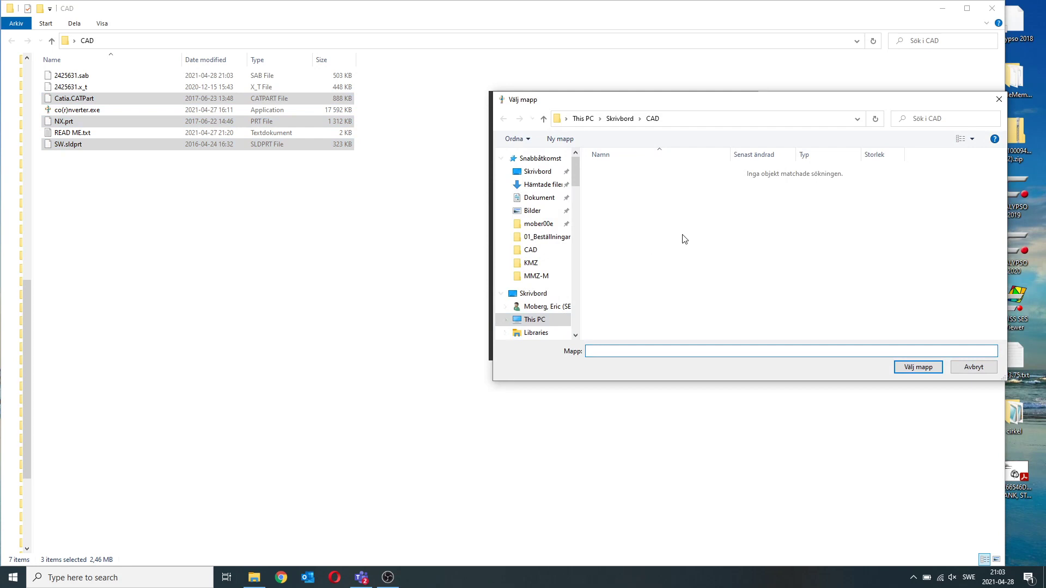
Create a new folder named 'bulk' inside the CAD folder
right_click(683, 236)
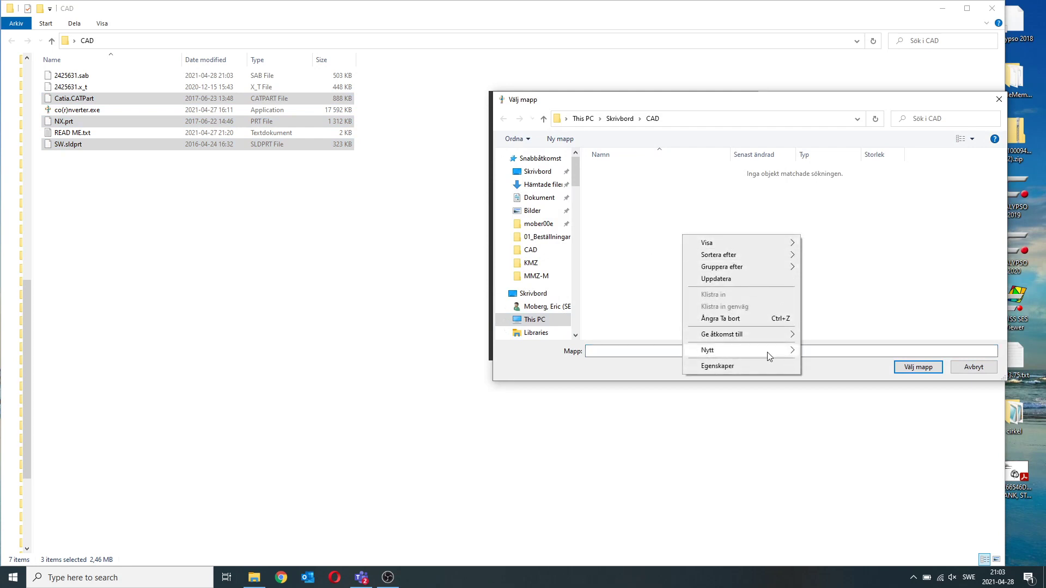
mouse_move(707, 350)
left_click(805, 353)
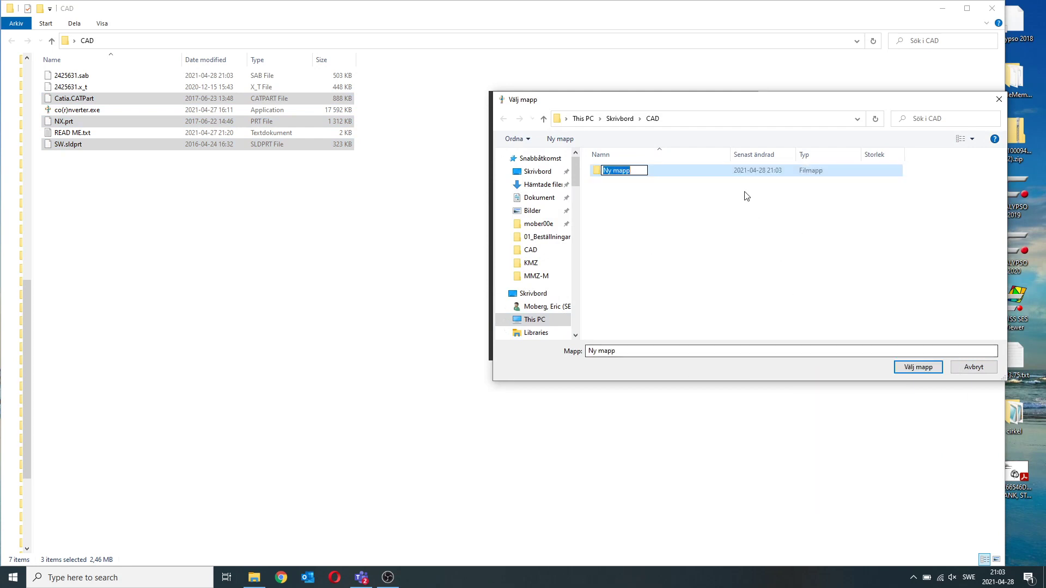
type("bulk")
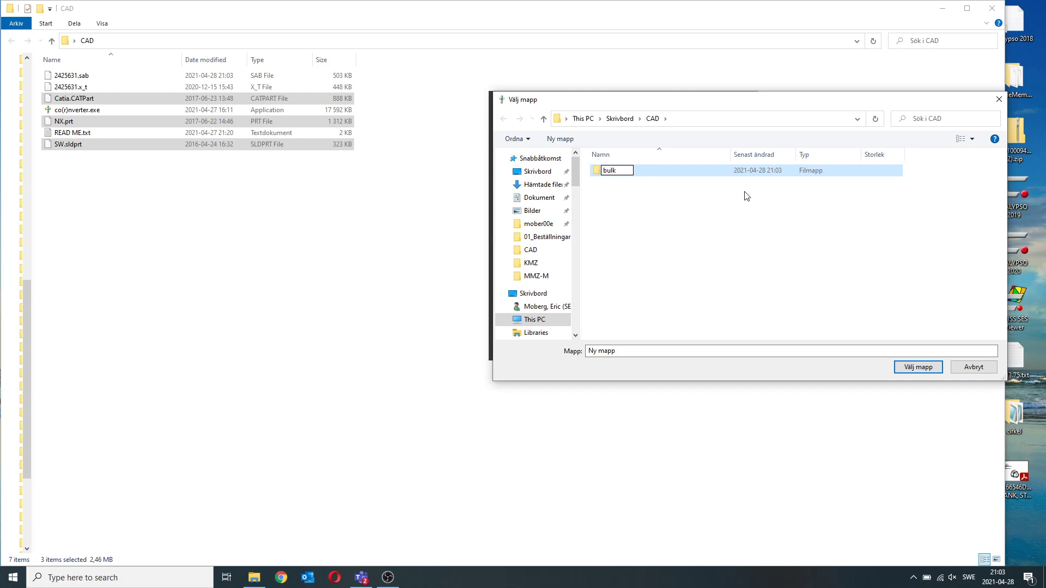
key("Return")
Save the Catia, NX and SW conversions into the bulk folder and wait for FINISHED
left_click(918, 368)
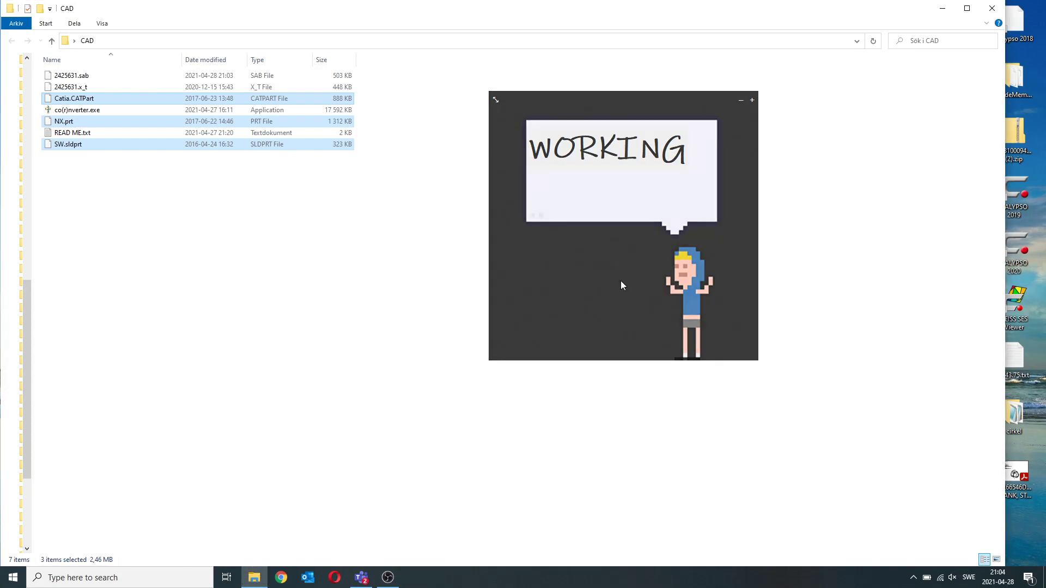
left_click(608, 240)
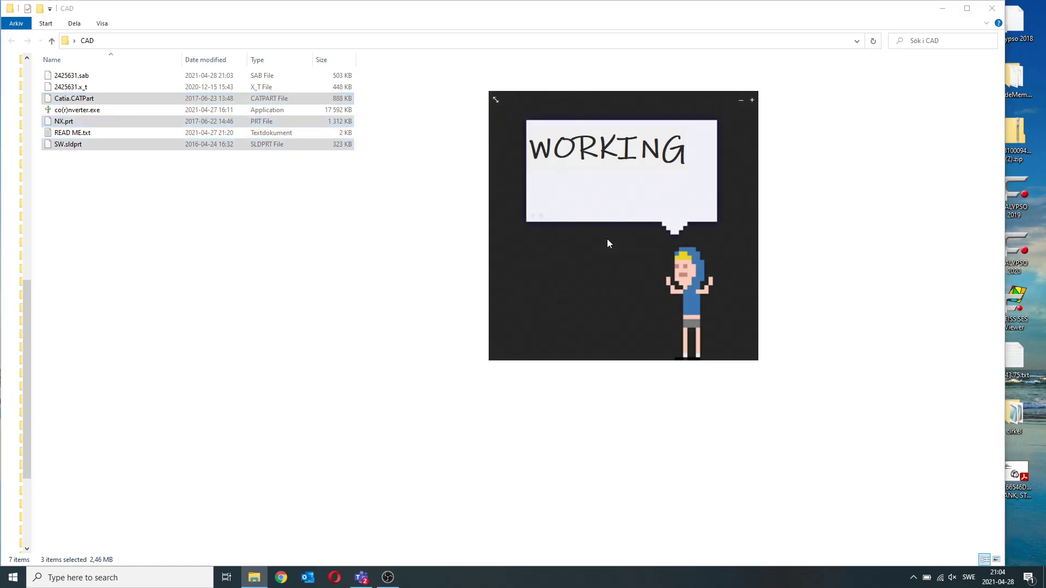
left_click_drag(357, 158, 568, 164)
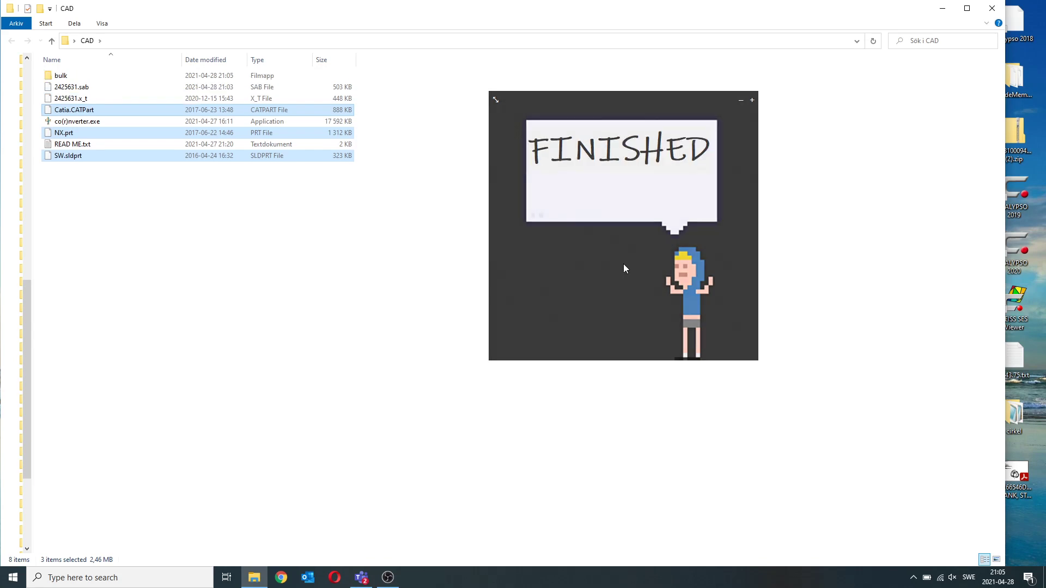
double_click(64, 77)
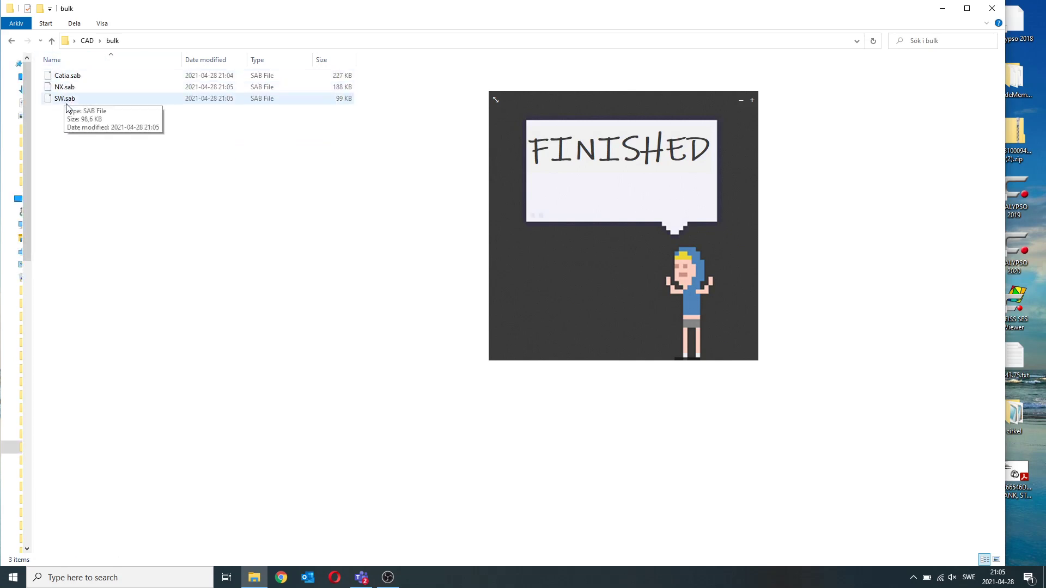
left_click(11, 41)
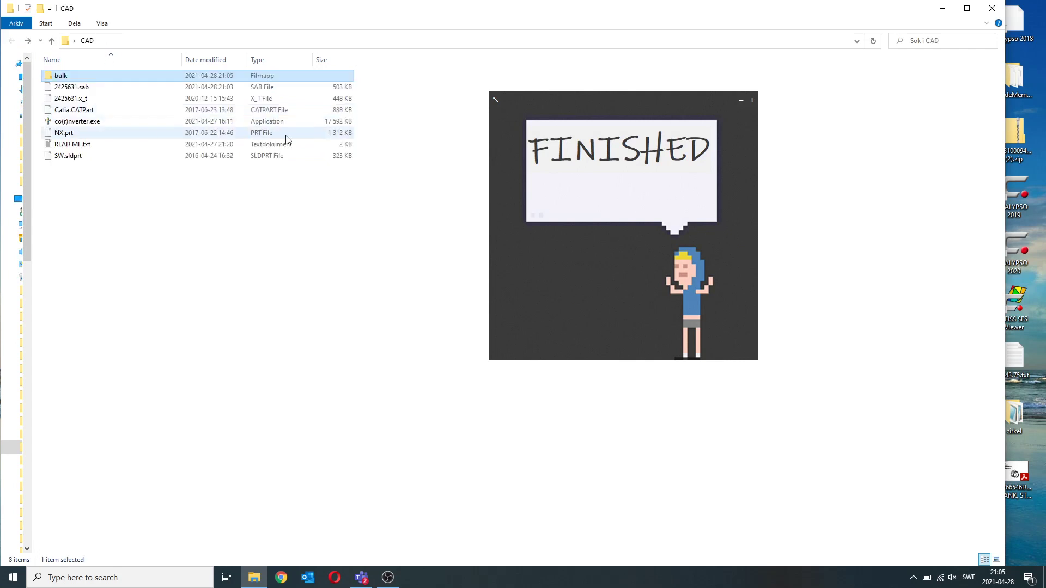
Check that a .txt and a PDF are rejected, then shrink the converter to a compact bar
left_click_drag(1015, 354, 645, 271)
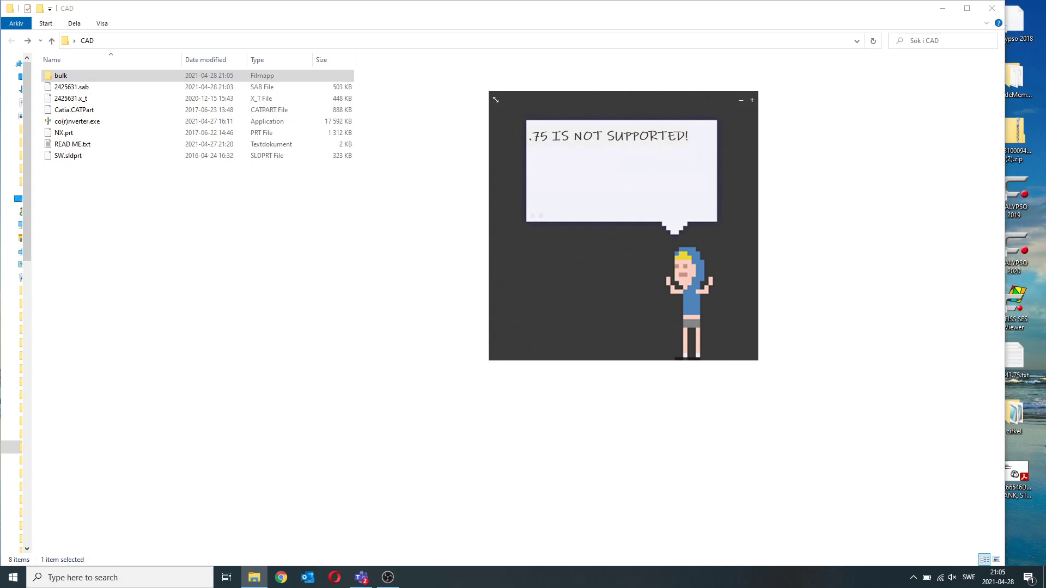
mouse_move(1016, 474)
left_mouse_down()
mouse_move(812, 352)
mouse_move(597, 272)
left_mouse_up()
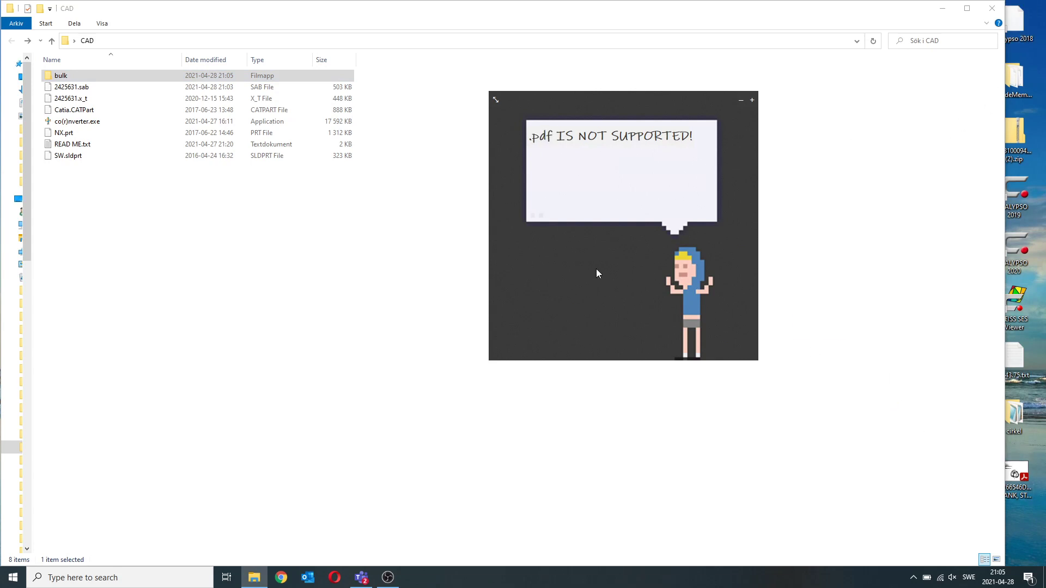
left_click(740, 104)
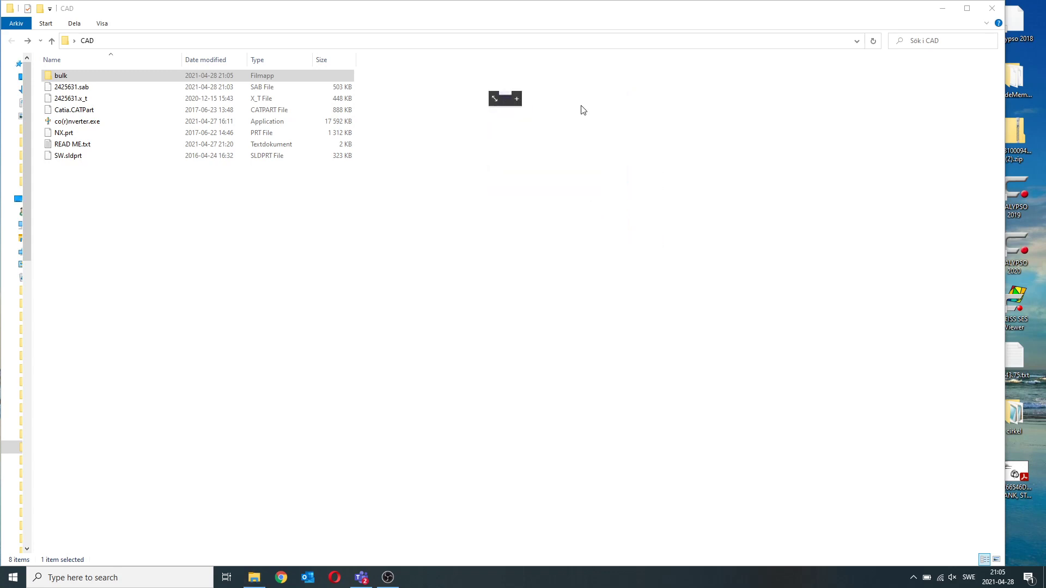
mouse_move(494, 105)
left_mouse_down()
mouse_move(466, 30)
mouse_move(466, 87)
left_mouse_up()
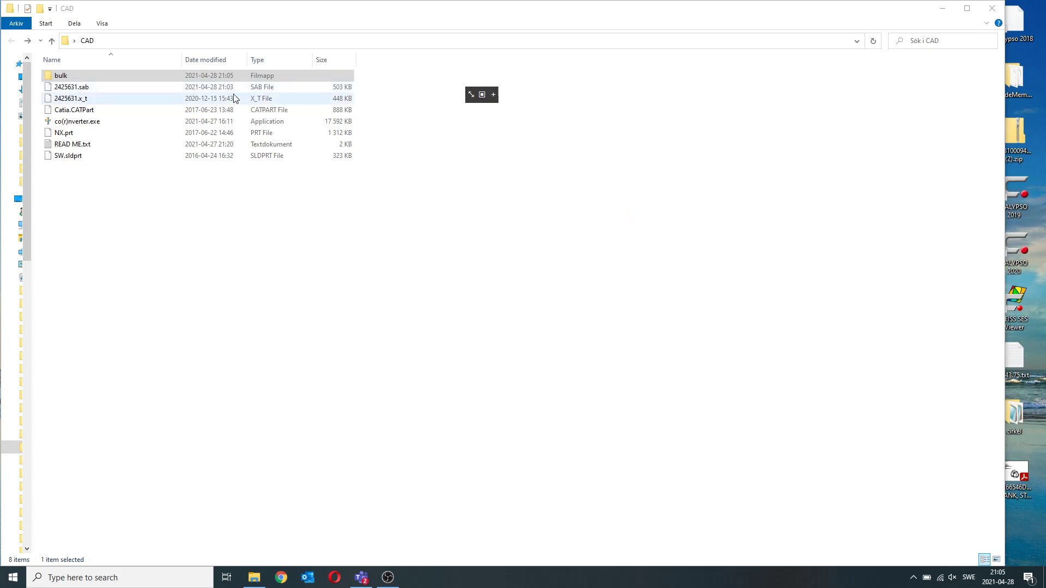
Convert 2425631.x_t via the compact bar into the bulk folder
left_click_drag(82, 102, 485, 97)
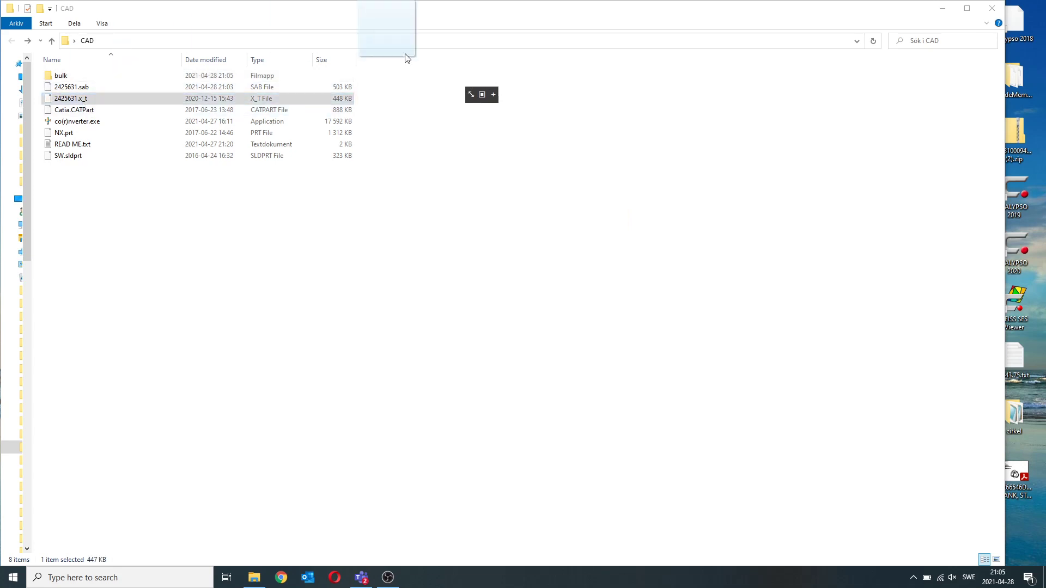
left_click(482, 96)
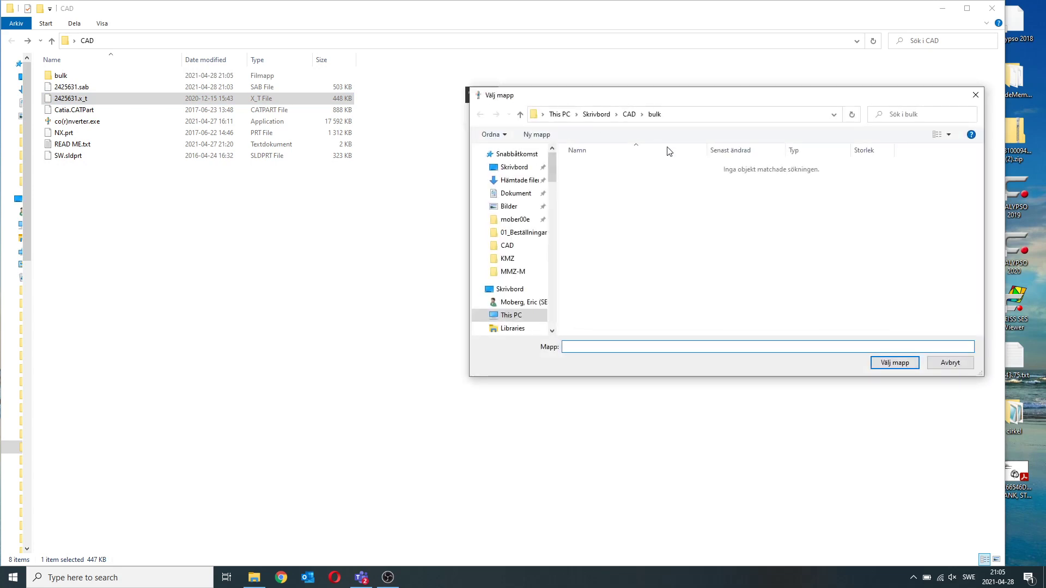
left_click(885, 363)
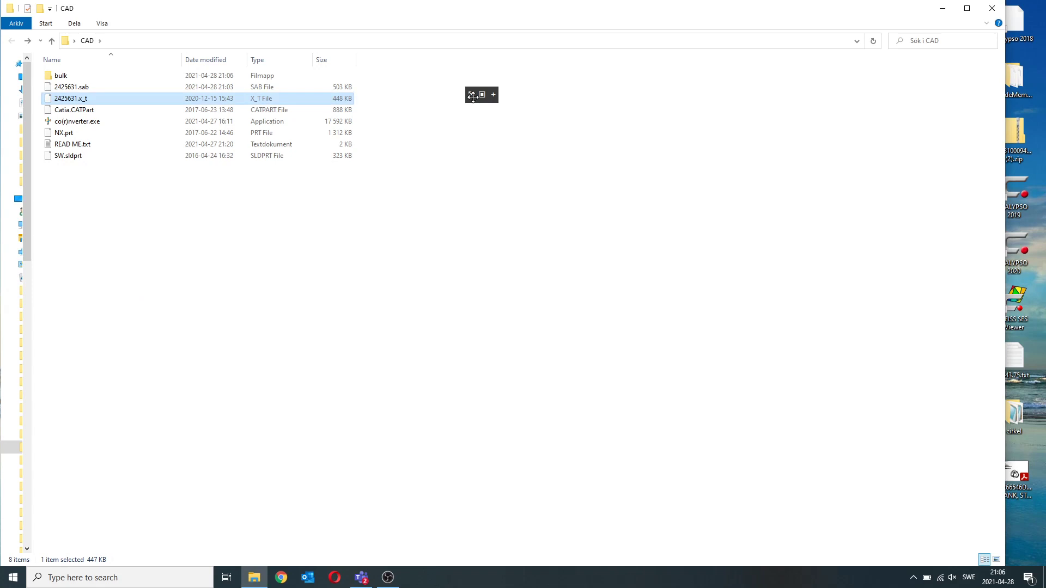
left_click_drag(472, 96, 483, 1)
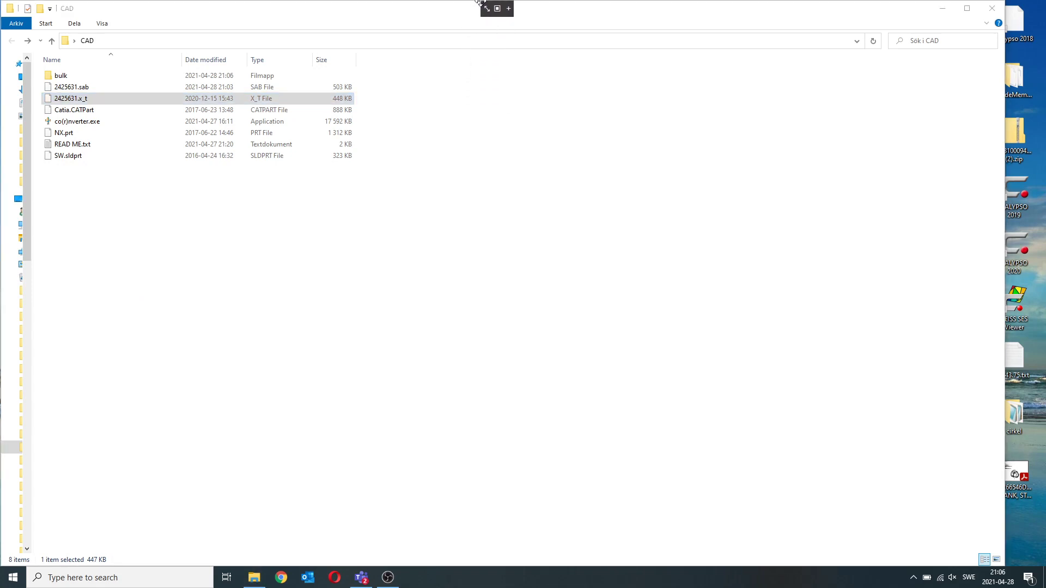
Delete the old 2425631.sab from the CAD folder to the Recycle Bin
left_click(113, 87)
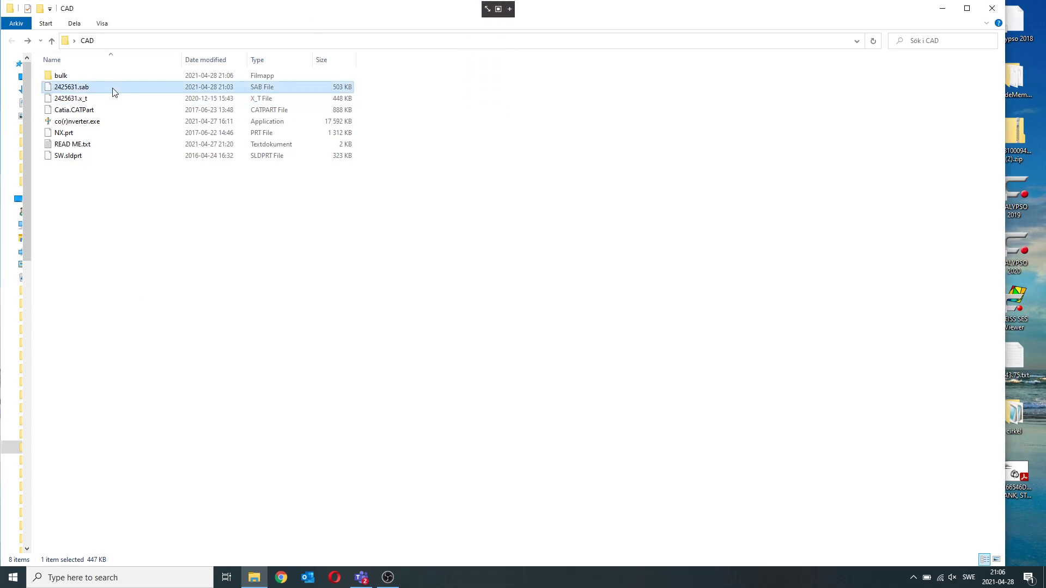
key("Delete")
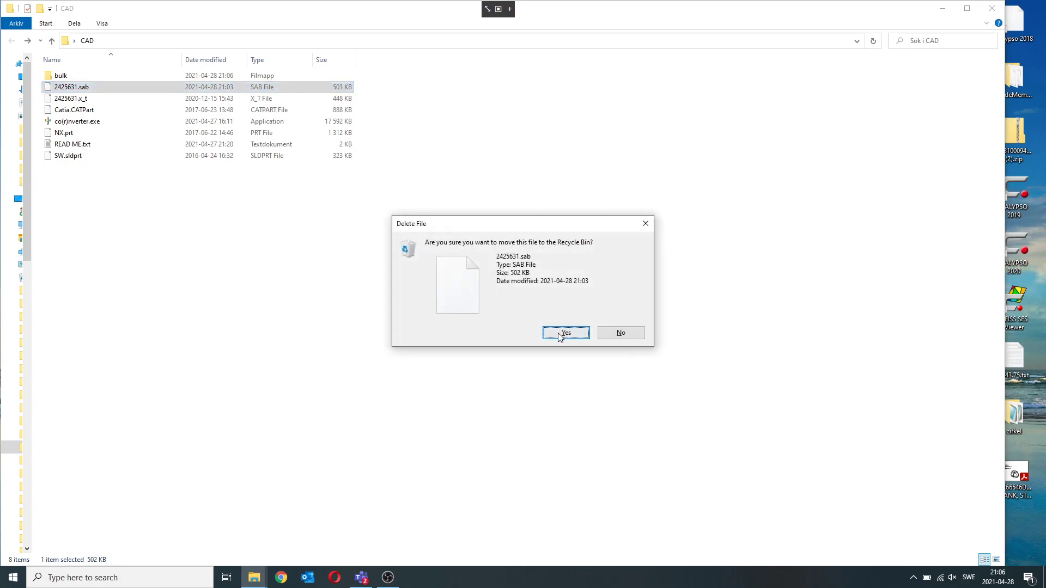
left_click(561, 333)
Reconvert 2425631.x_t with output in the CAD folder and expand the converter window
left_click_drag(74, 87, 497, 14)
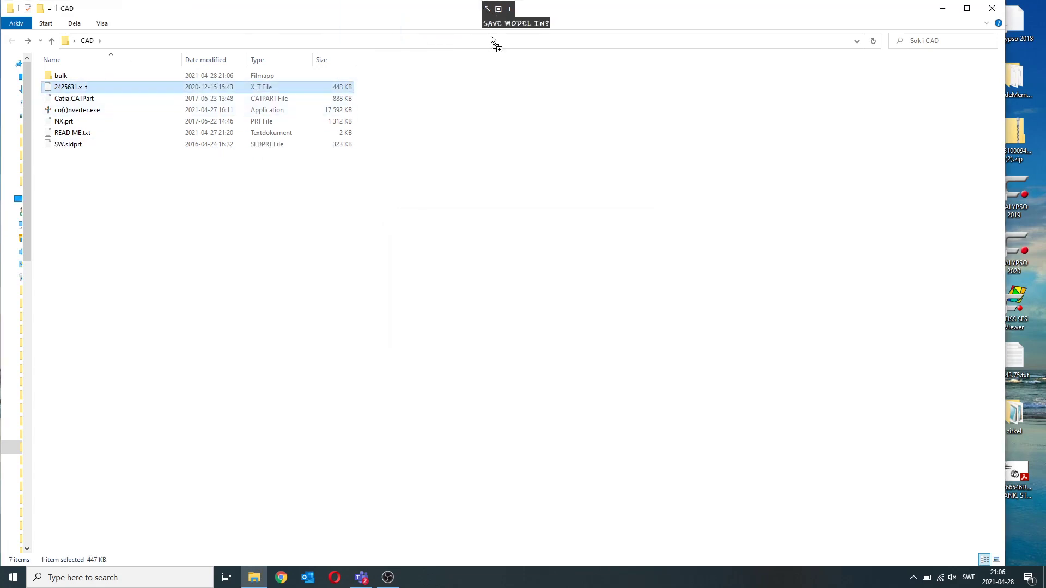
left_click_drag(497, 14, 500, 55)
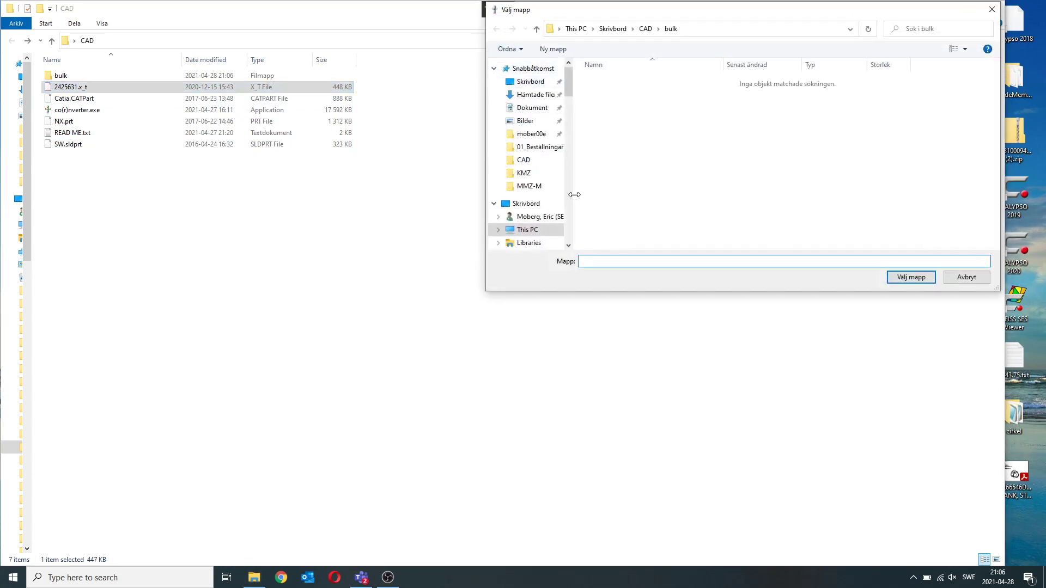
left_click(645, 28)
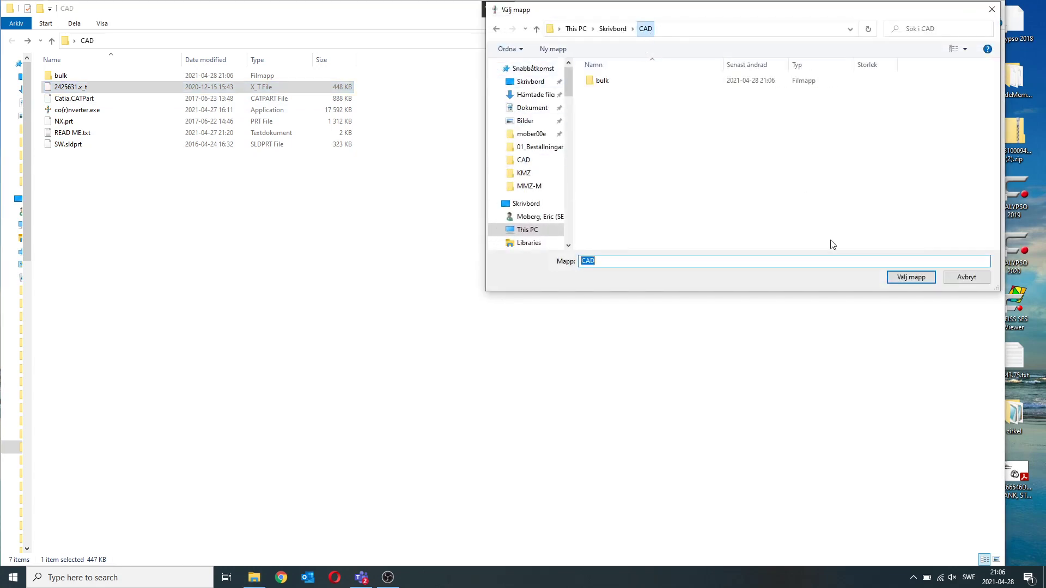
left_click(899, 278)
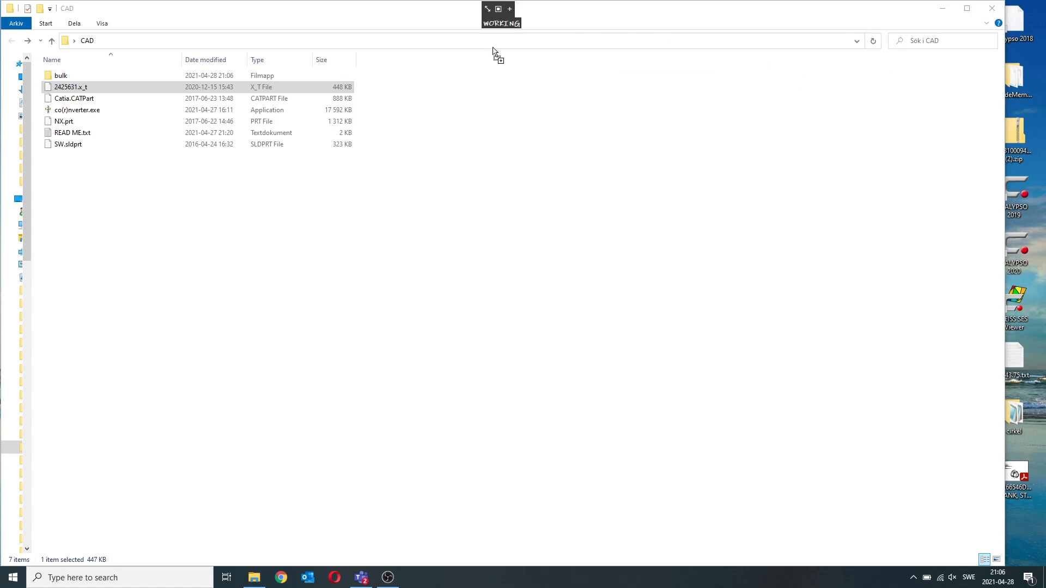
left_click_drag(492, 47, 489, 13)
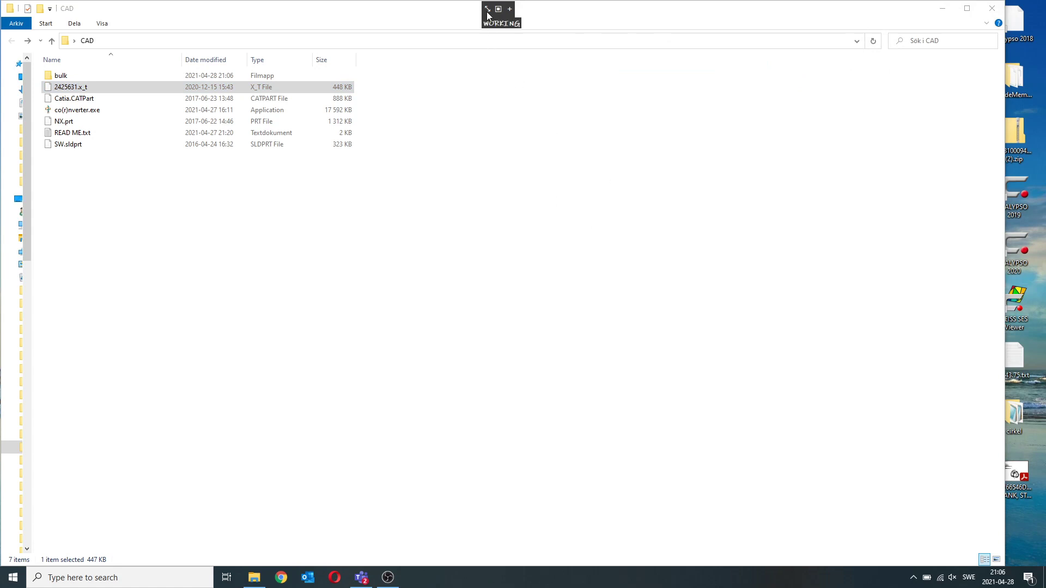
left_click(504, 126)
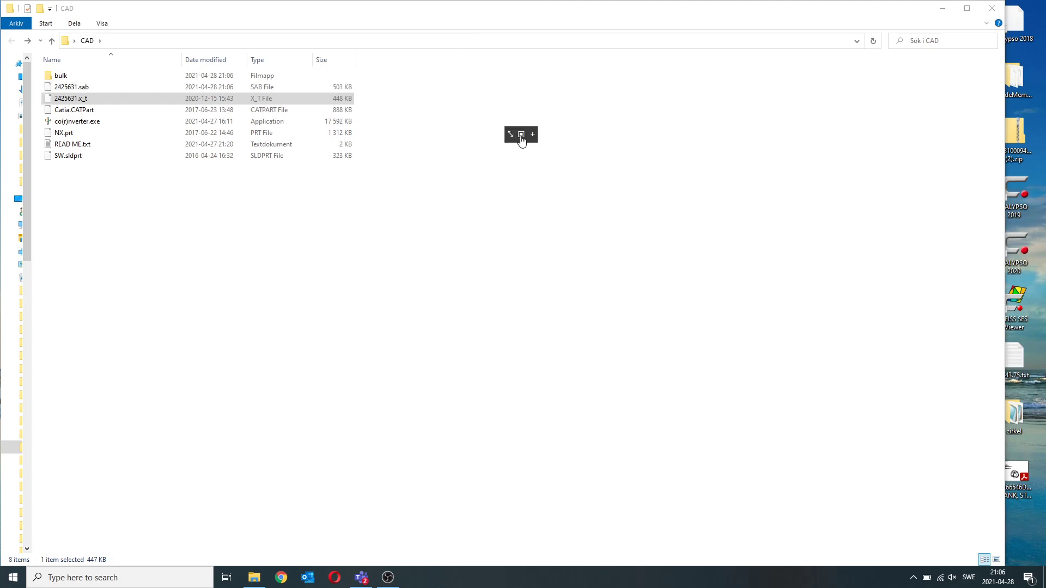
left_click(520, 135)
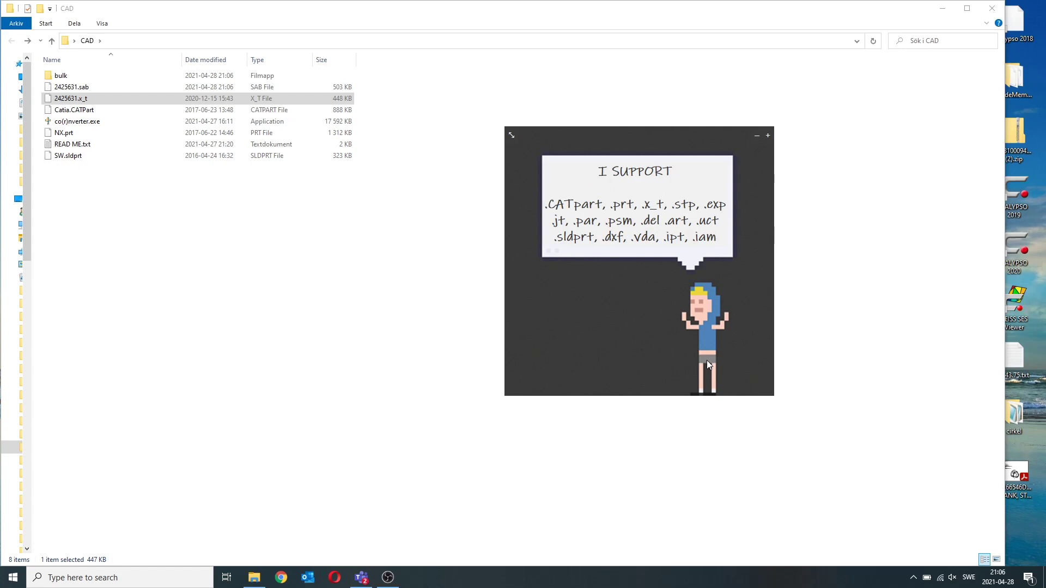
Launch CALYPSO 2019, log in with the Master profile password, and put the Status Window away
left_click(768, 137)
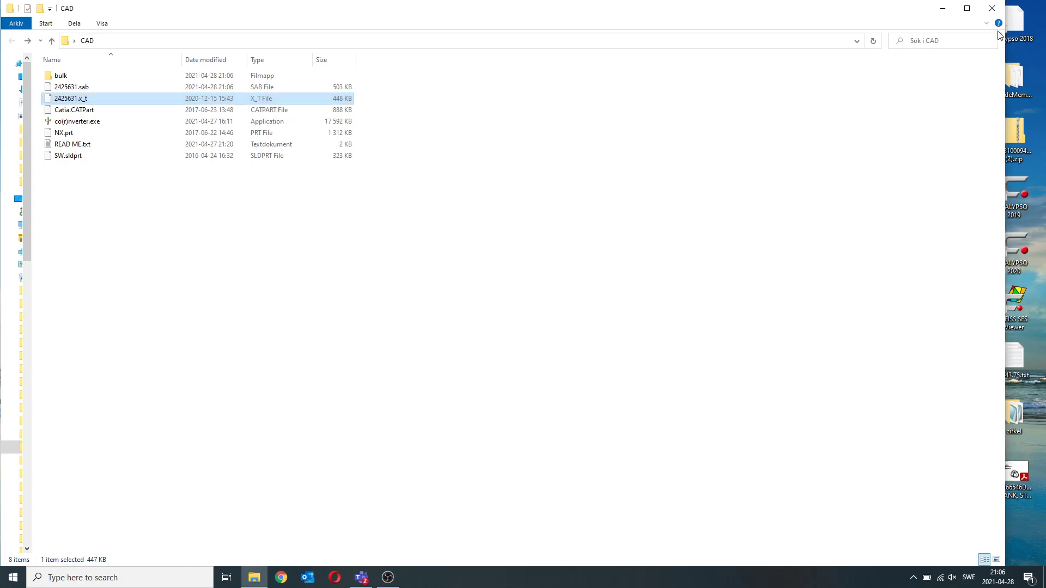
double_click(1023, 199)
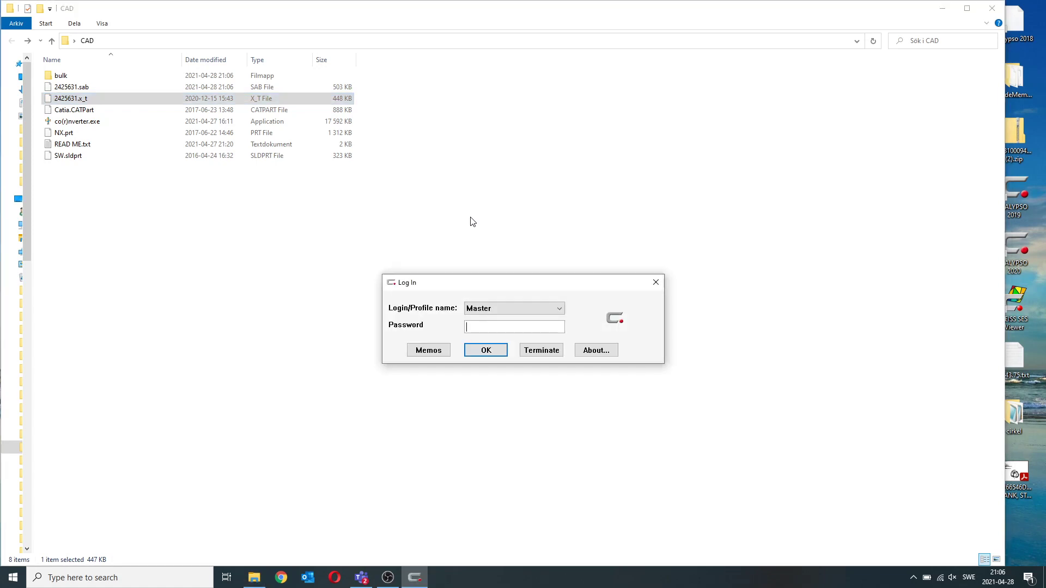
type("***")
key("Return")
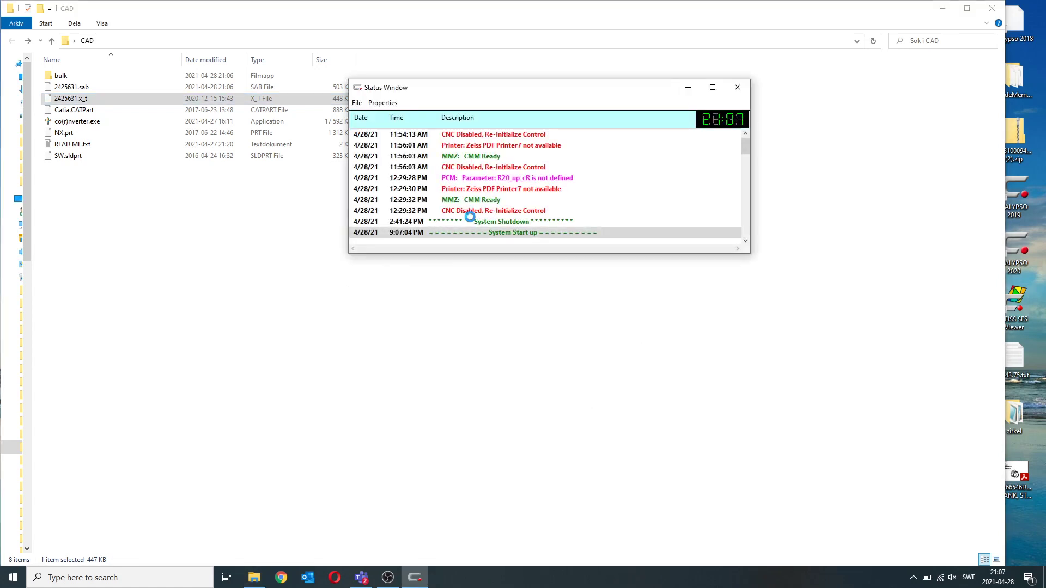
left_click(687, 88)
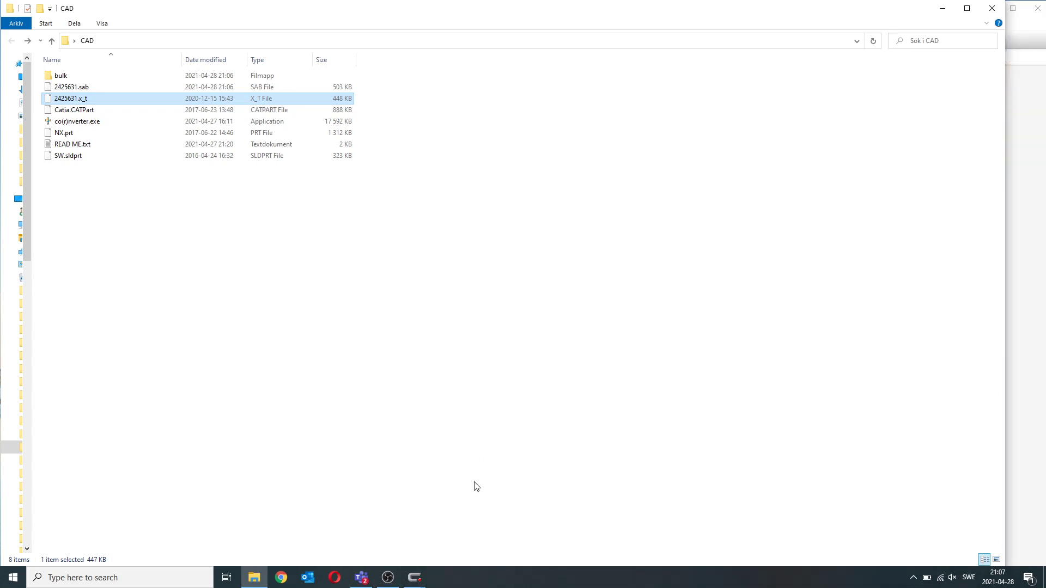
left_click(415, 577)
Minimize the Simulation window and open Extras > Settings > Miscellaneous
left_click(449, 542)
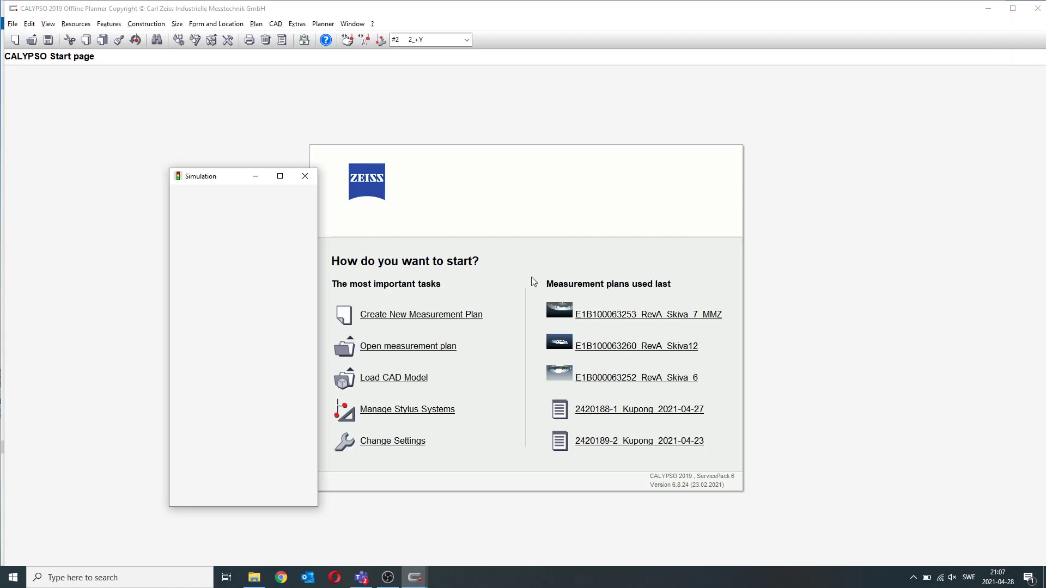
left_click(255, 180)
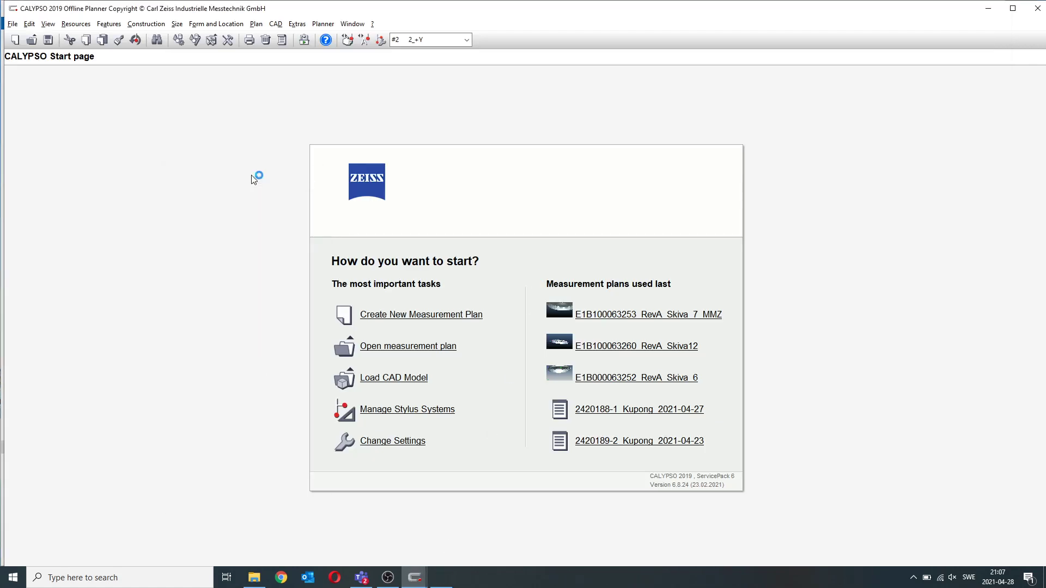
left_click(297, 24)
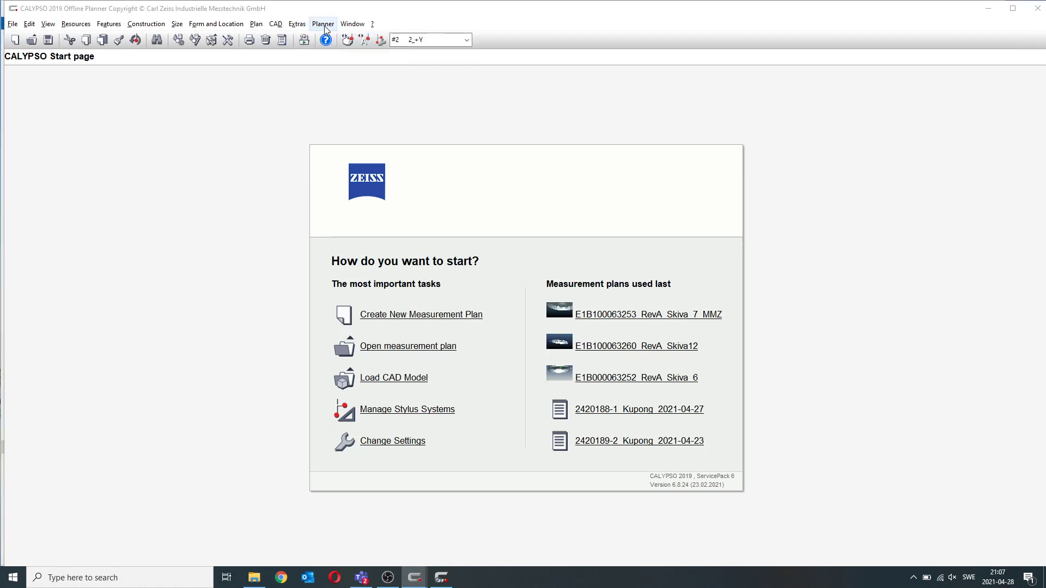
left_click(297, 24)
left_click(411, 51)
left_click(297, 24)
left_click(298, 24)
left_click(303, 24)
mouse_move(316, 38)
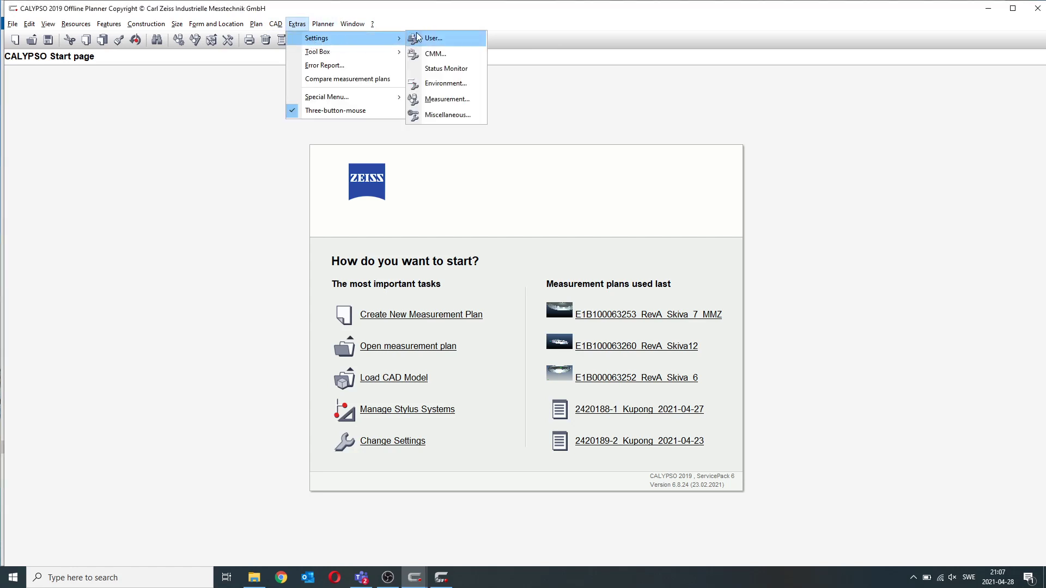
left_click(444, 115)
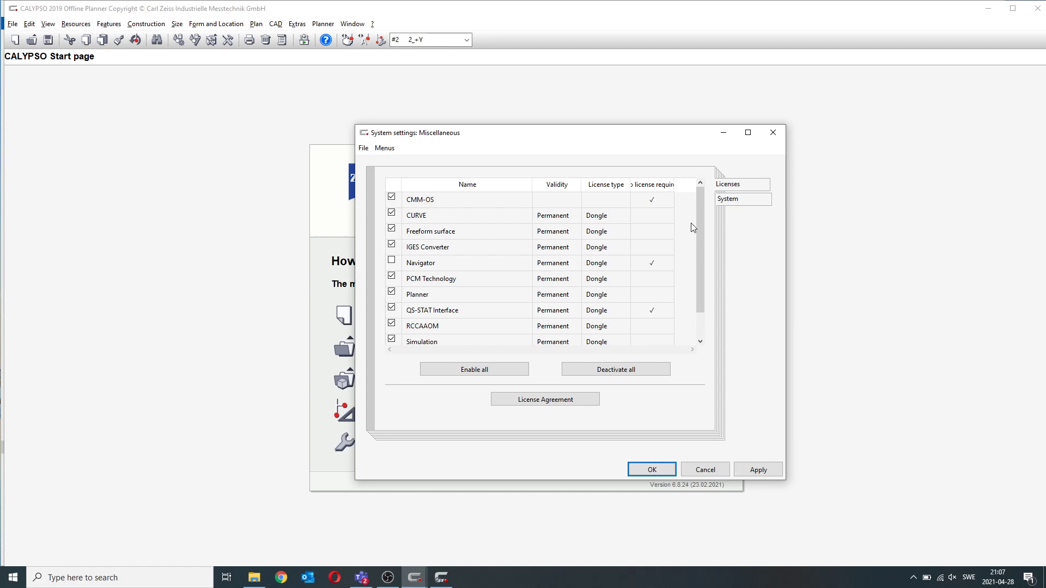
Review the Licenses table, including the IGES Converter row, and cancel without changes
left_click(473, 248)
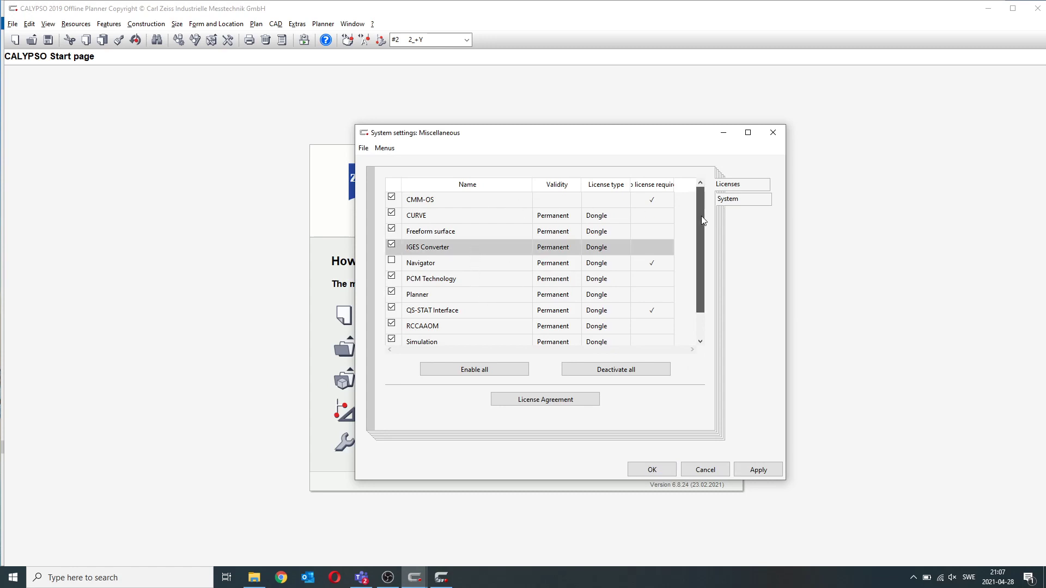
scroll(701, 216, "down", 2)
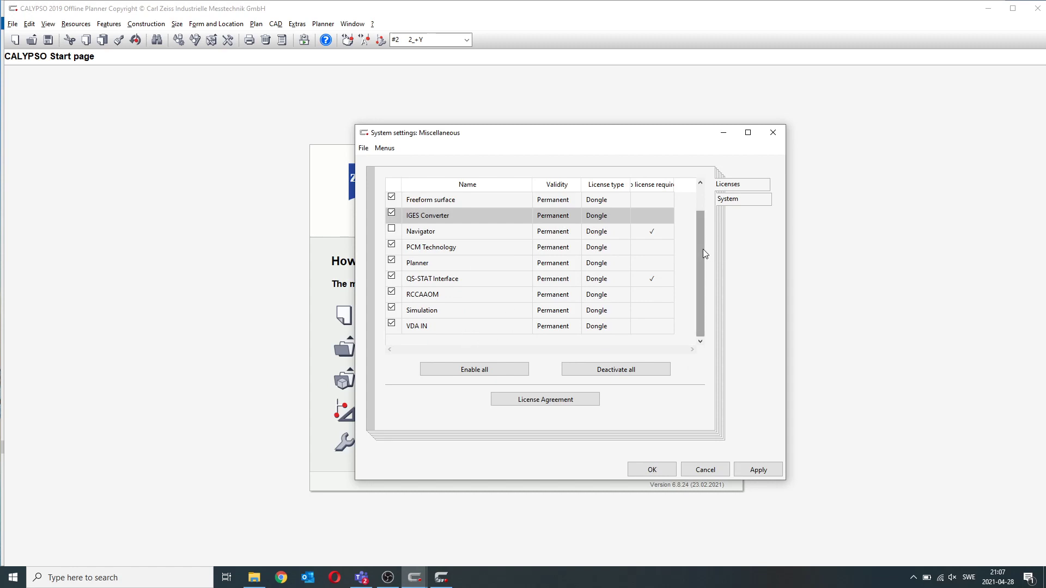
left_click_drag(702, 252, 700, 251)
left_click(721, 470)
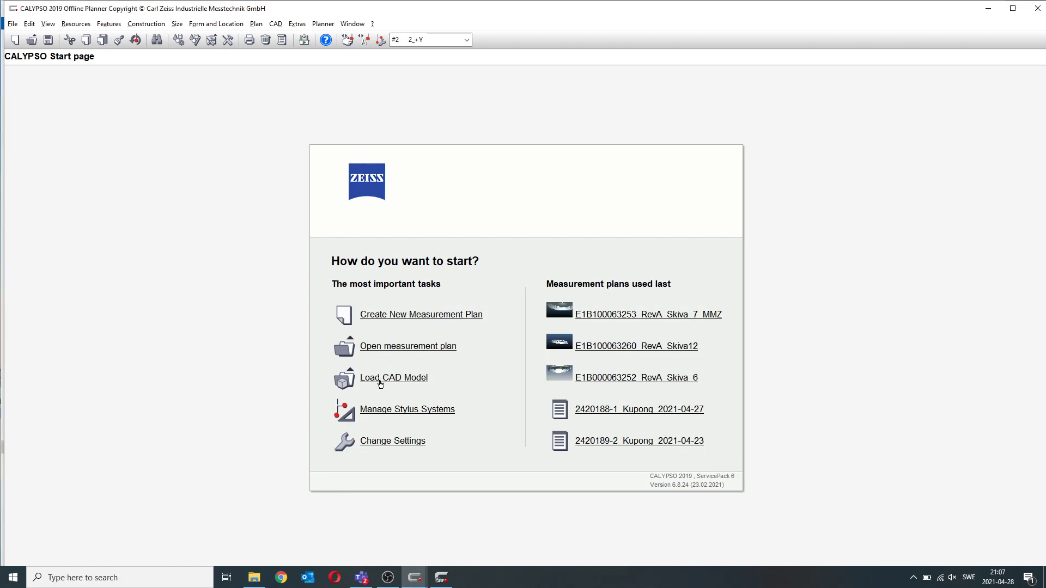
Load Catia.sab from the bulk folder as a wireframe and orbit it to a new angle
left_click(382, 385)
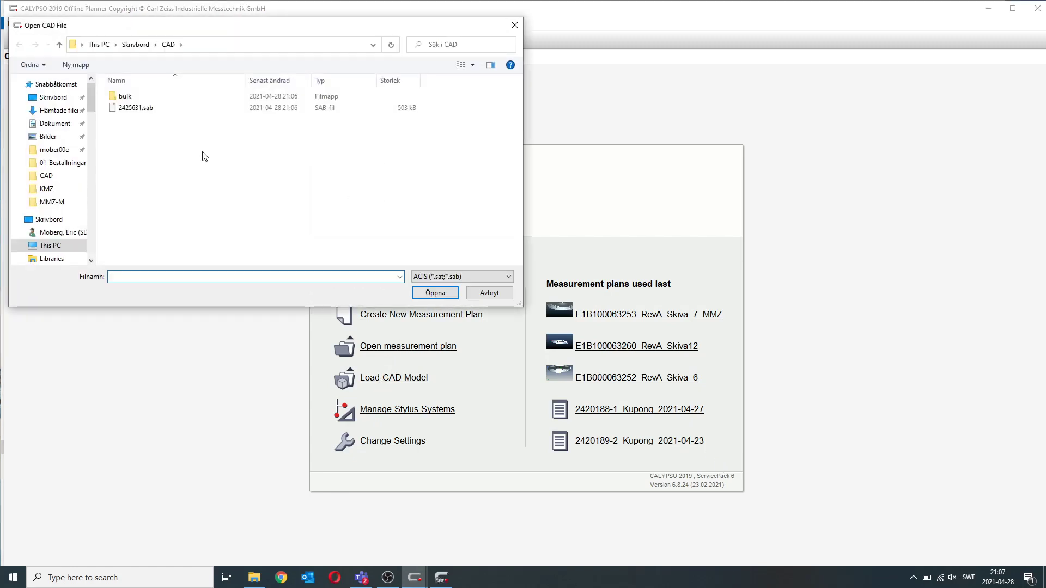
double_click(125, 96)
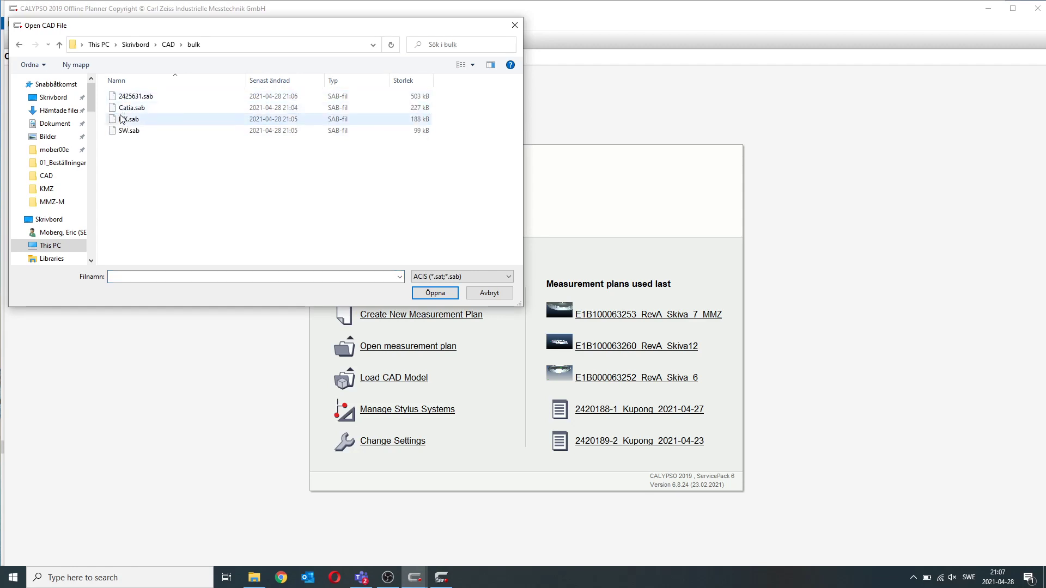
double_click(124, 109)
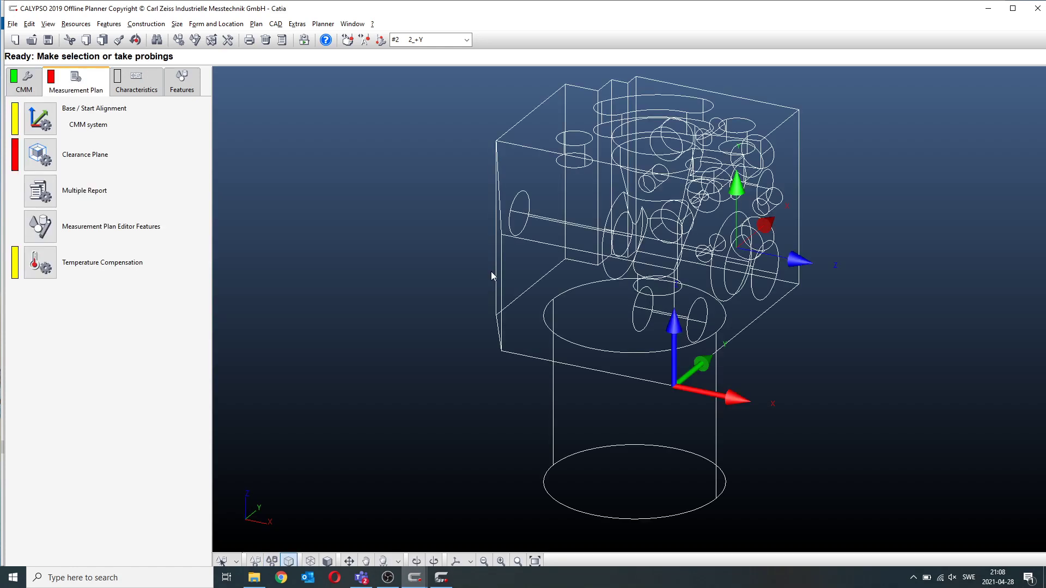
mouse_move(603, 267)
middle_mouse_down()
mouse_move(565, 297)
mouse_move(410, 301)
mouse_move(523, 181)
mouse_move(566, 181)
middle_mouse_up()
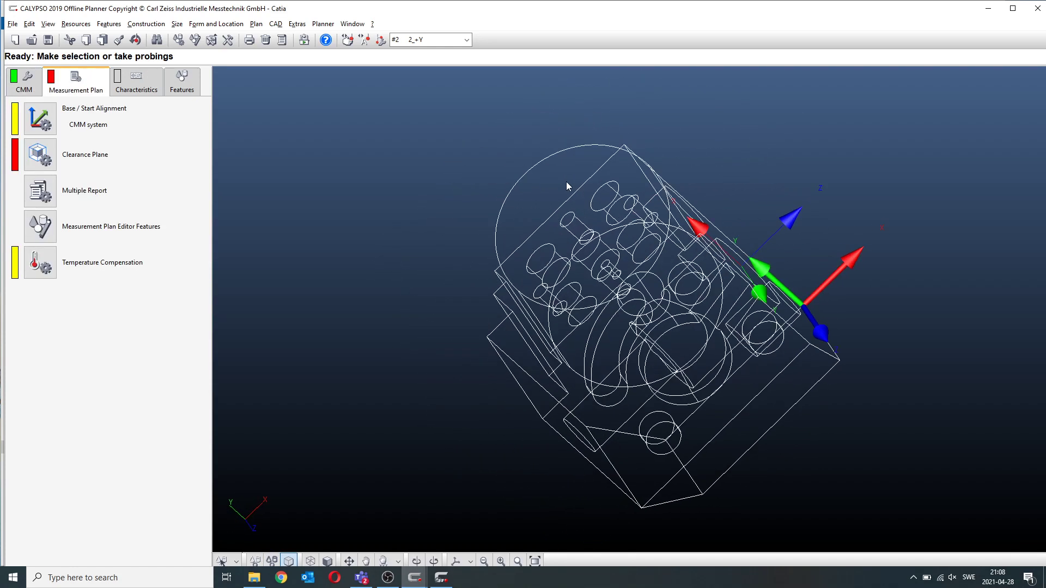
Load 2425631.sab from the bulk folder via CAD > CAD File > Load
left_click(277, 24)
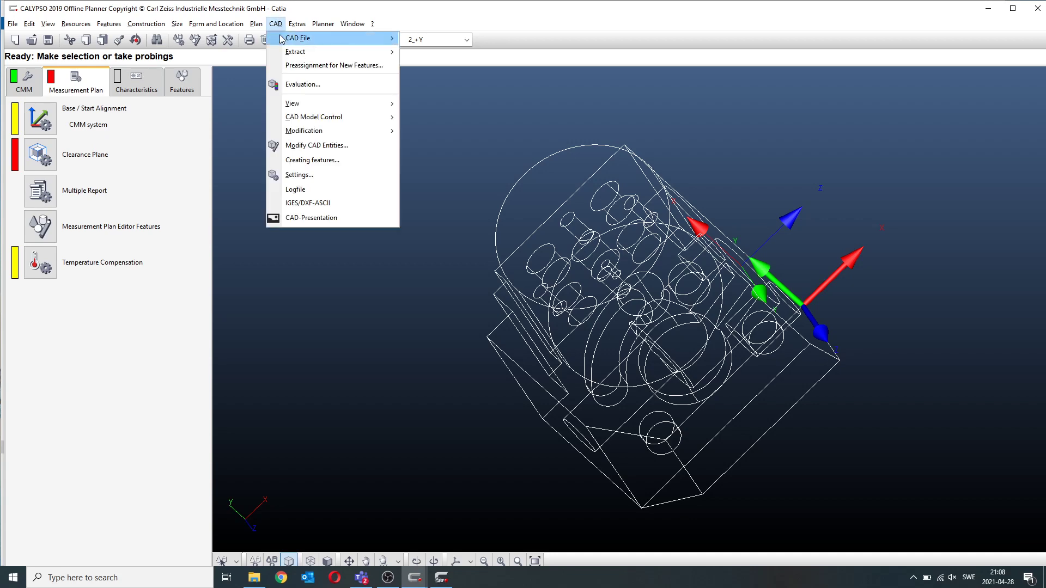
mouse_move(297, 37)
left_click(426, 38)
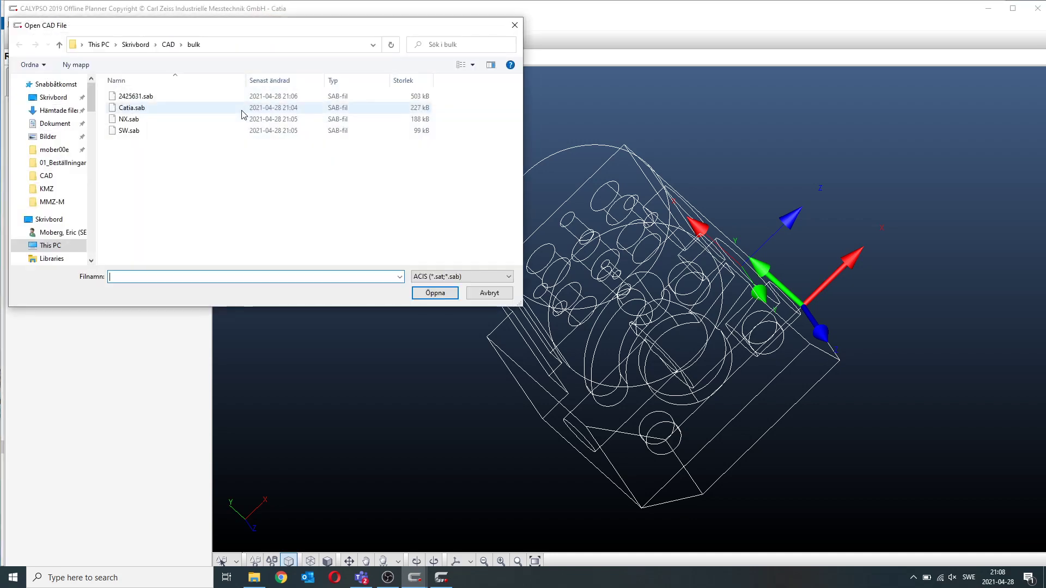
double_click(153, 99)
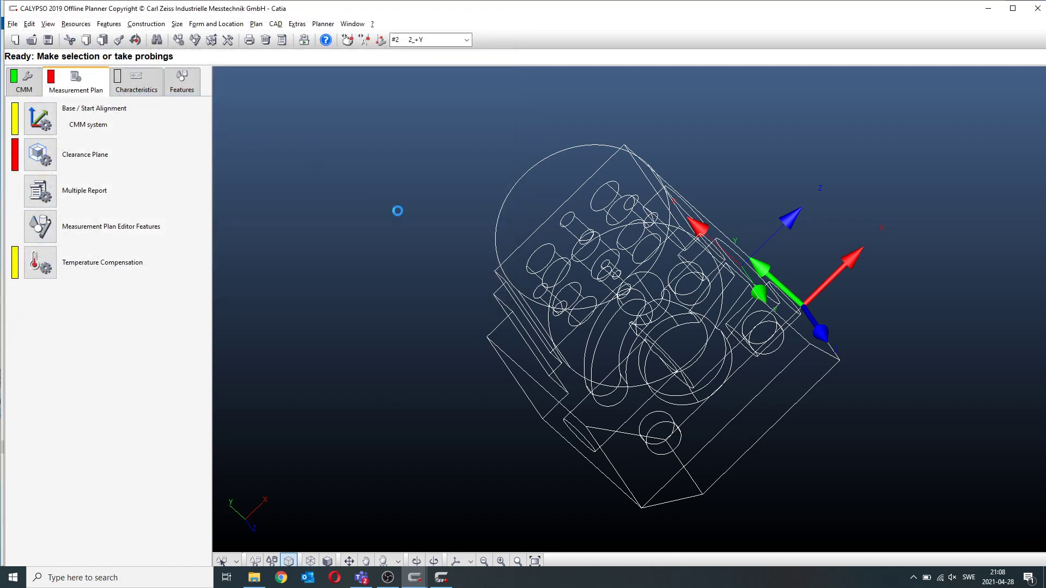
middle_click_drag(571, 223, 550, 270)
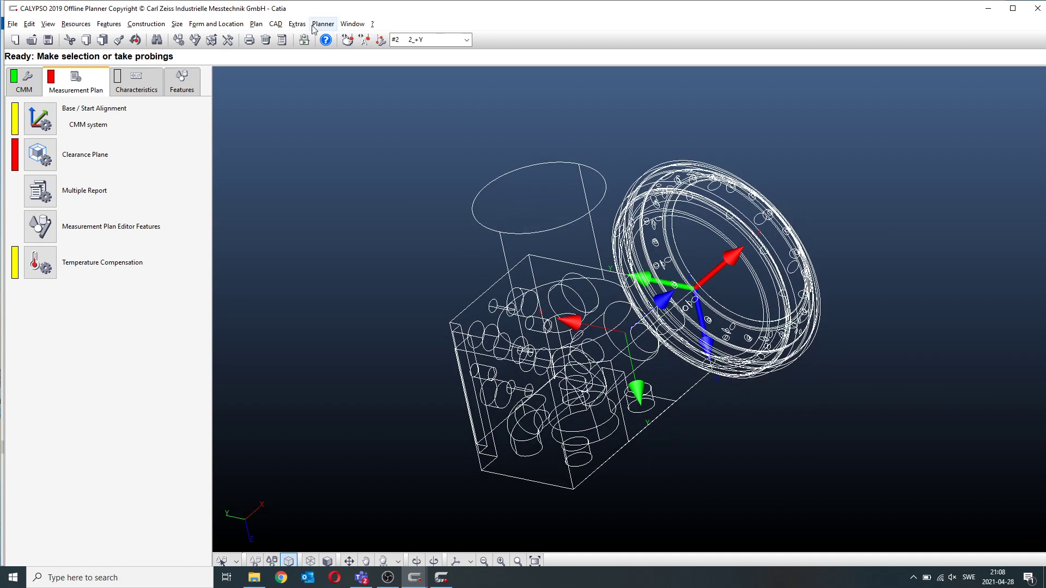
Load NX.sab from the bulk folder as a third wireframe part
left_click(275, 25)
mouse_move(298, 39)
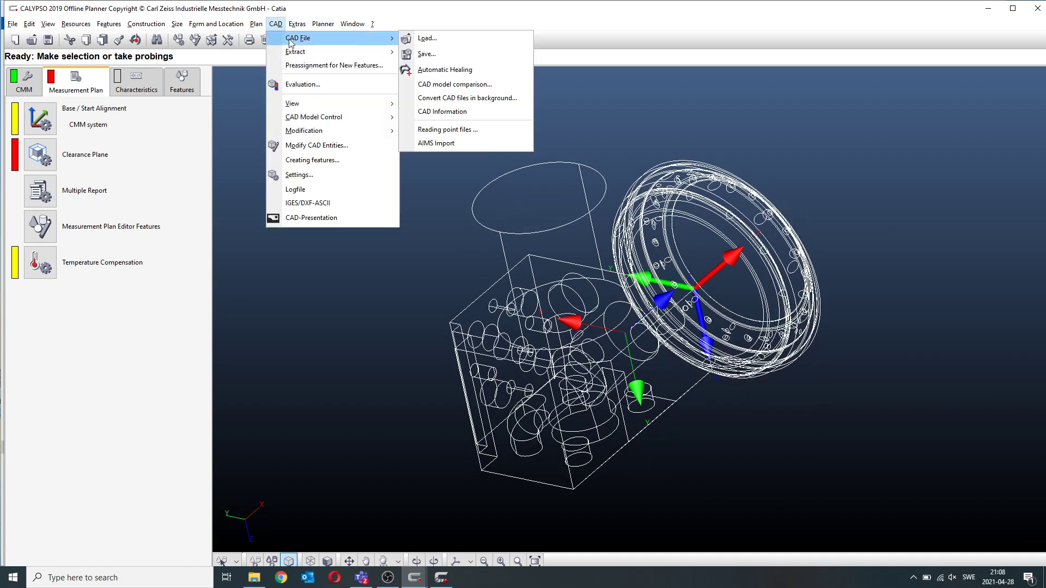
left_click(448, 41)
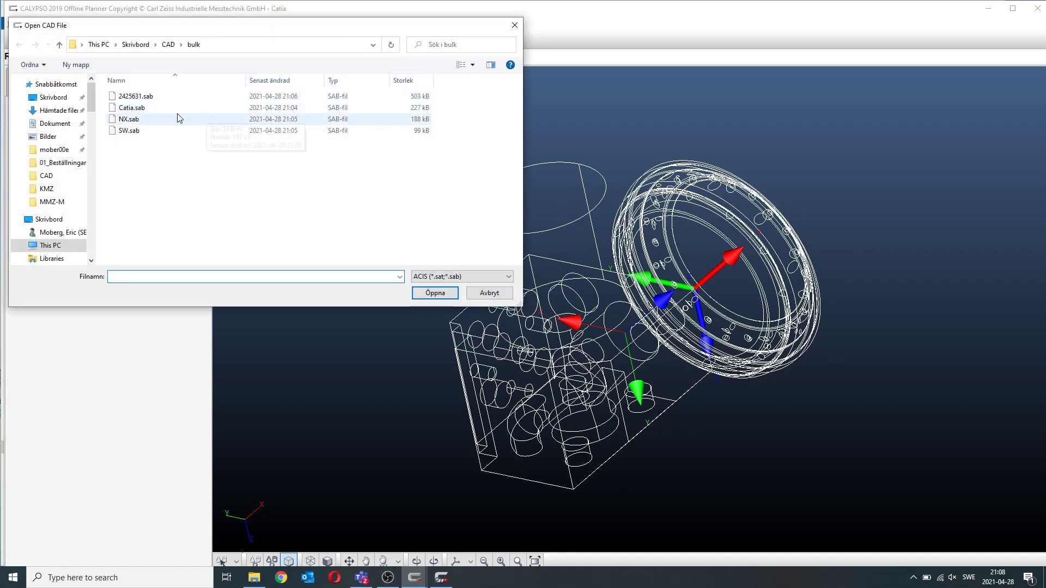
left_click(130, 122)
double_click(131, 121)
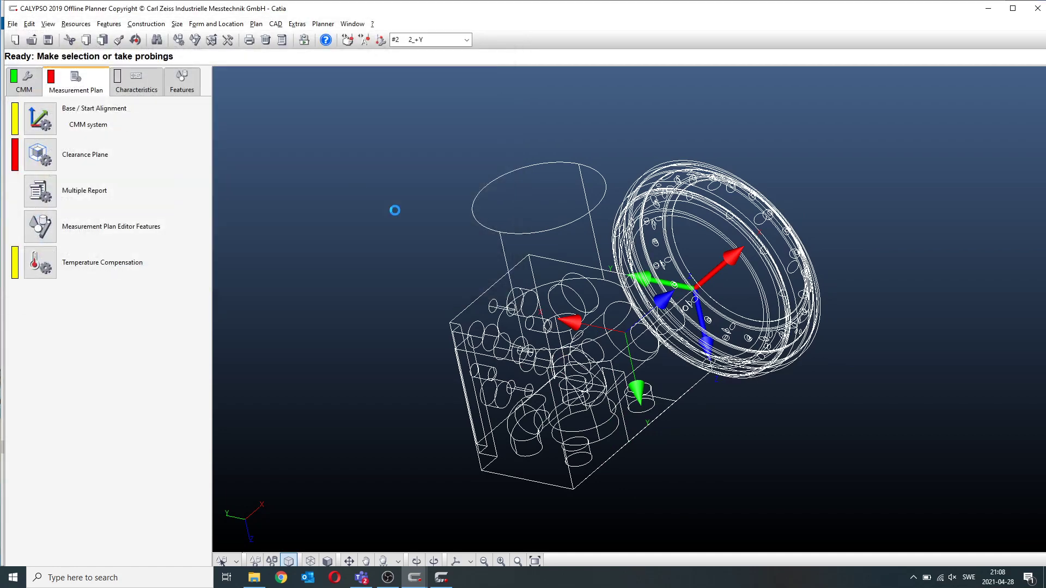